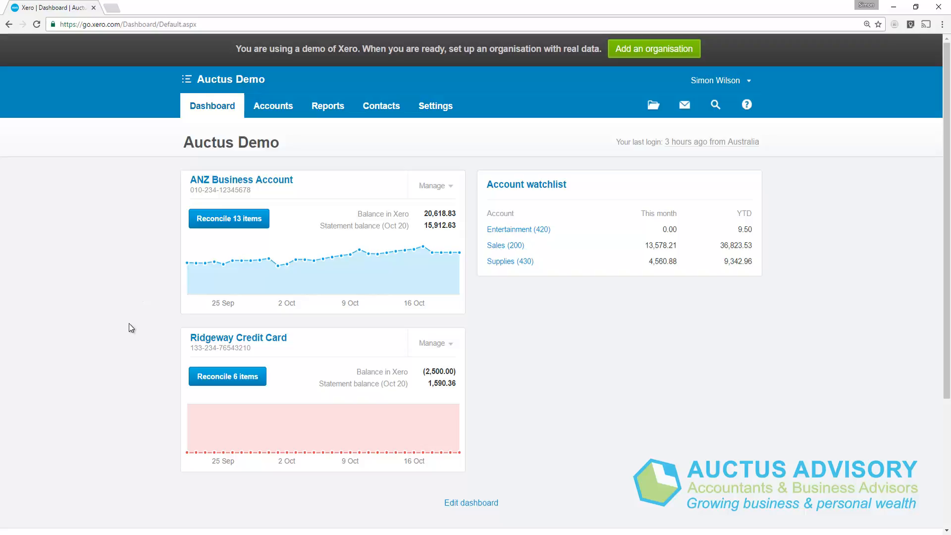
Step: Open the Ridgeway Credit Card reconciliation and review its unreconciled statement lines
{"action": "left_click", "coordinate": [229, 380]}
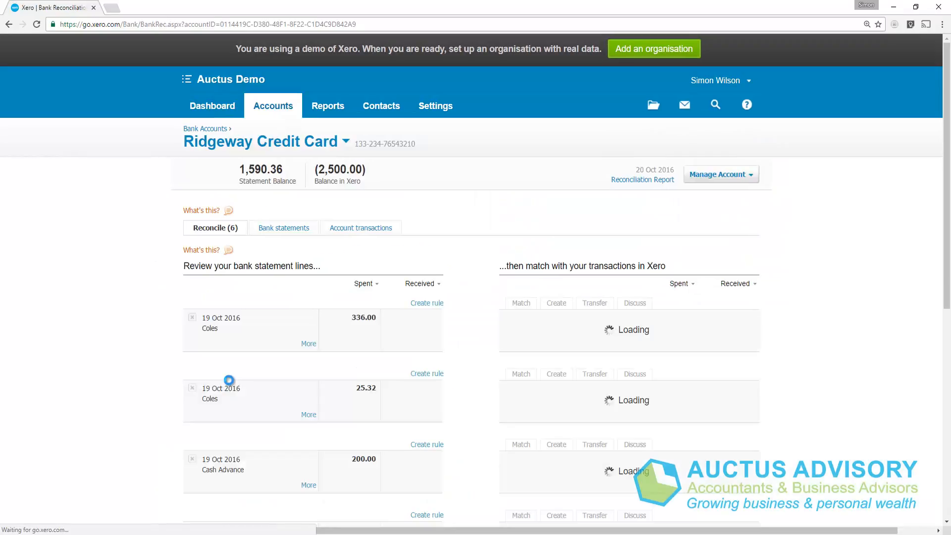
{"action": "scroll", "coordinate": [229, 380], "scroll_direction": "down", "scroll_amount": 5}
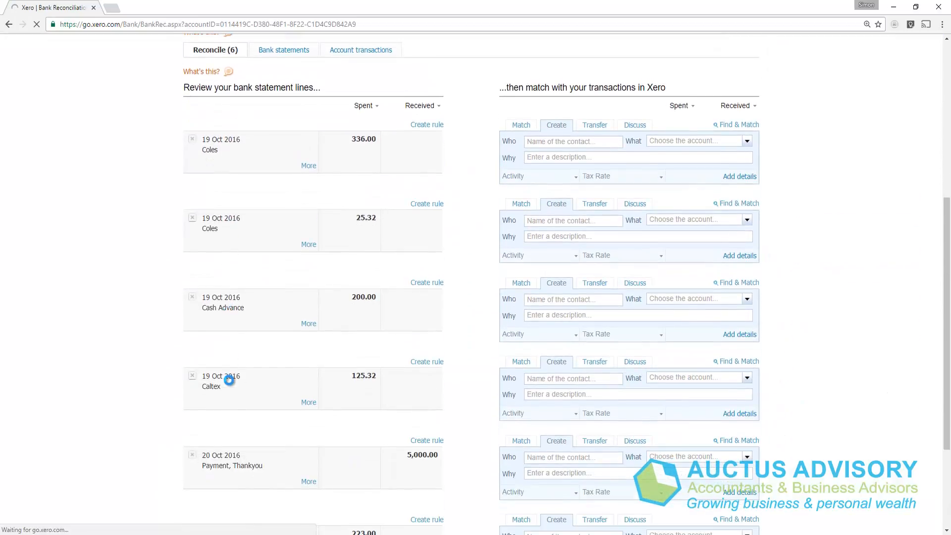
{"action": "scroll", "coordinate": [229, 380], "scroll_direction": "down", "scroll_amount": 1}
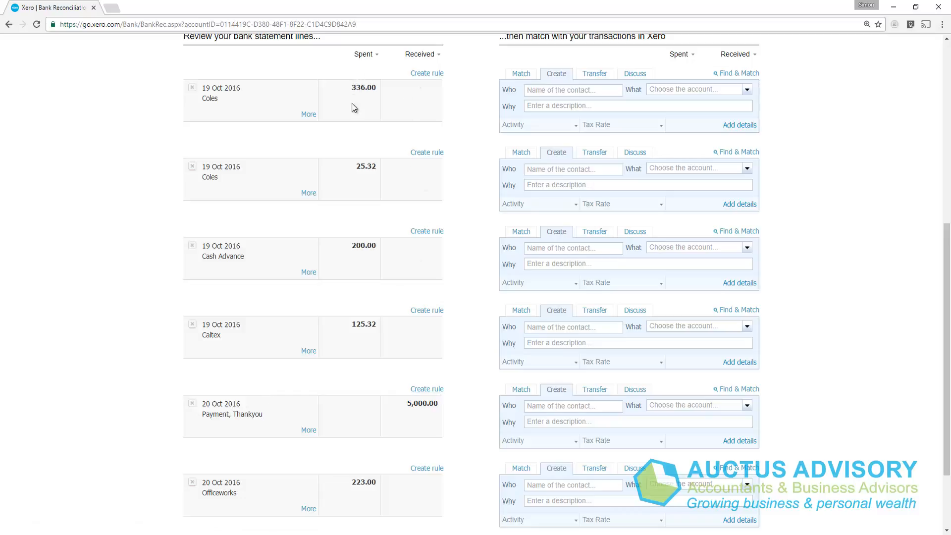
{"action": "scroll", "coordinate": [352, 281], "scroll_direction": "down", "scroll_amount": 1}
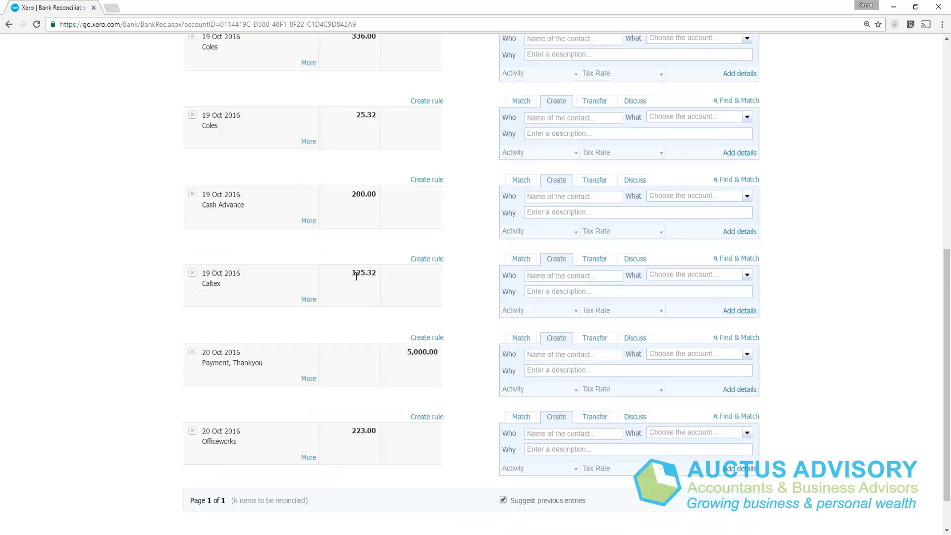
{"action": "scroll", "coordinate": [356, 276], "scroll_direction": "up", "scroll_amount": 4}
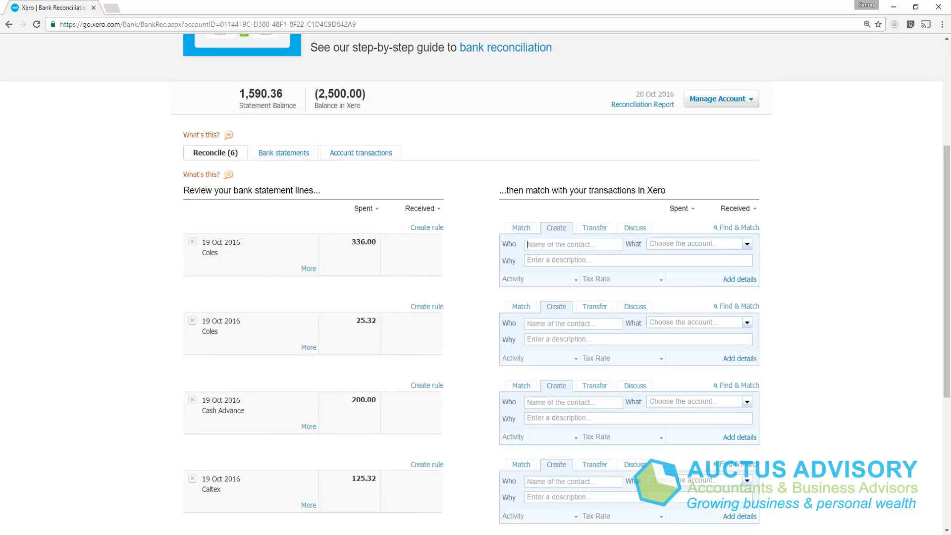
Step: Reconcile the 336.00 Coles line with contact Coles, account 880 - Owner A Drawings, description "Weekly Shopping" and BAS Excluded tax rate
{"action": "type", "text": "Coles"}
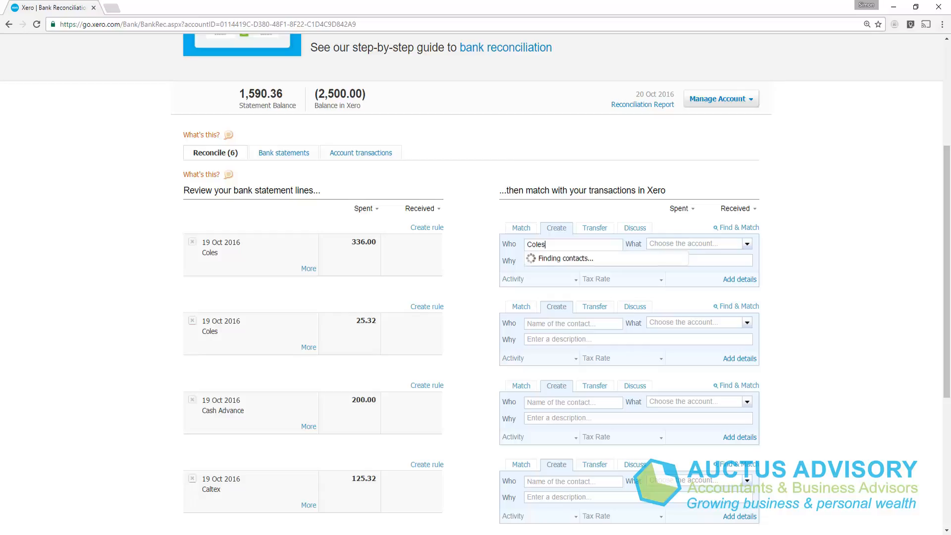
{"action": "key", "text": "Tab"}
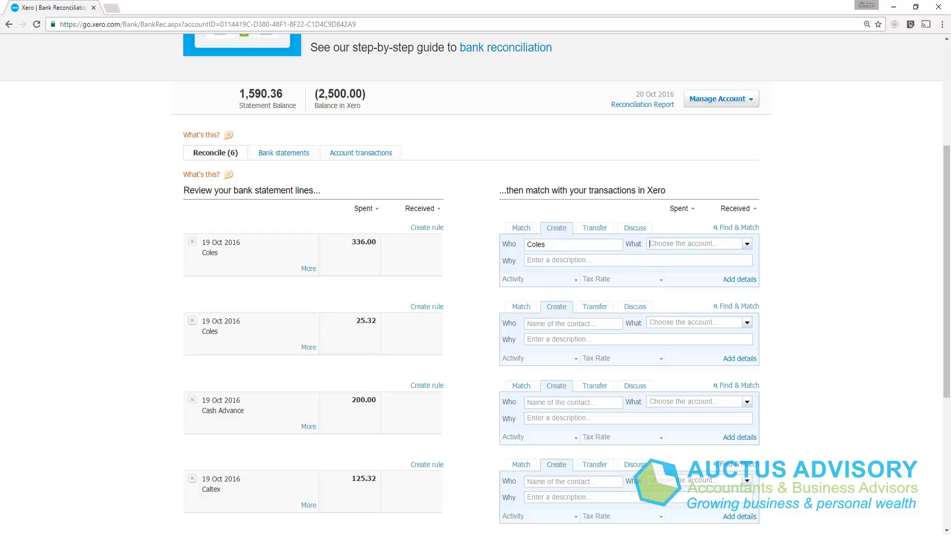
{"action": "type", "text": "88"}
{"action": "key", "text": "Tab"}
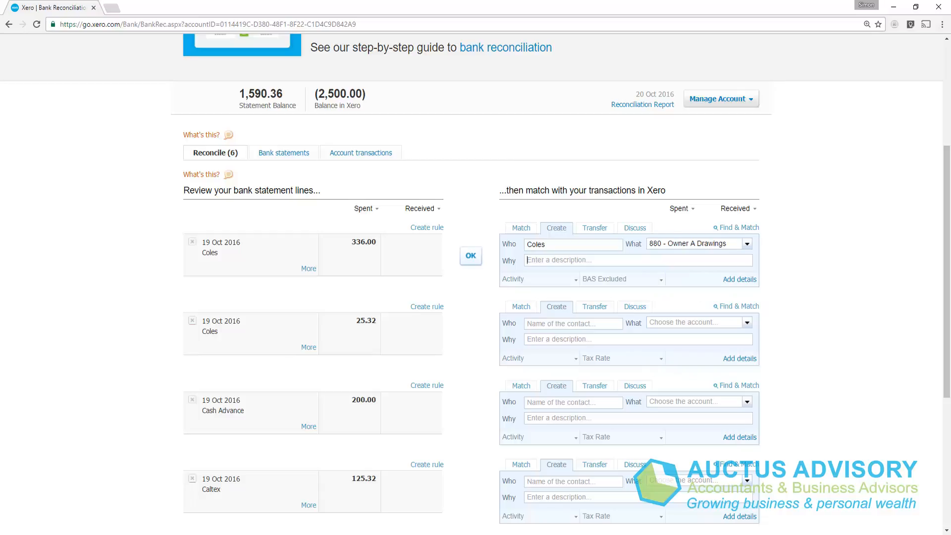
{"action": "type", "text": "Weekly Shopping"}
{"action": "key", "text": "Tab"}
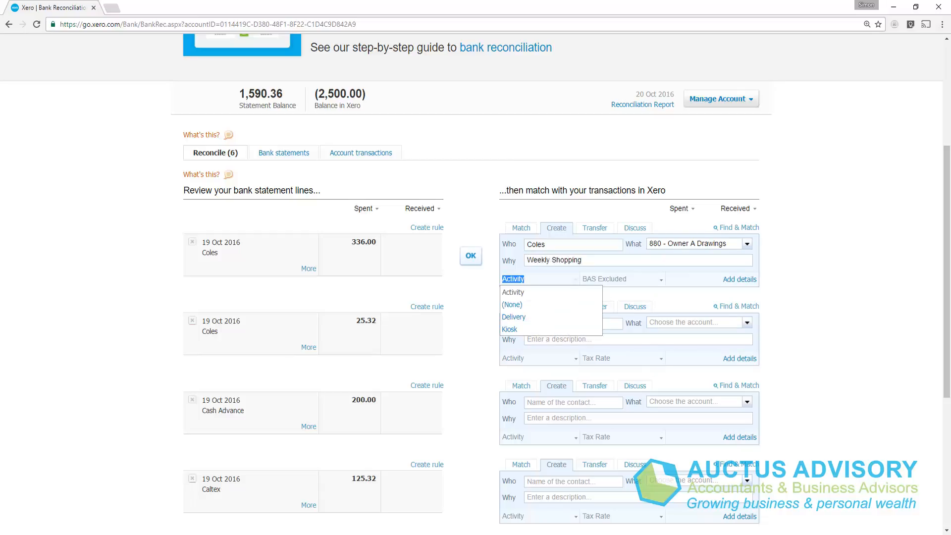
{"action": "key", "text": "Tab"}
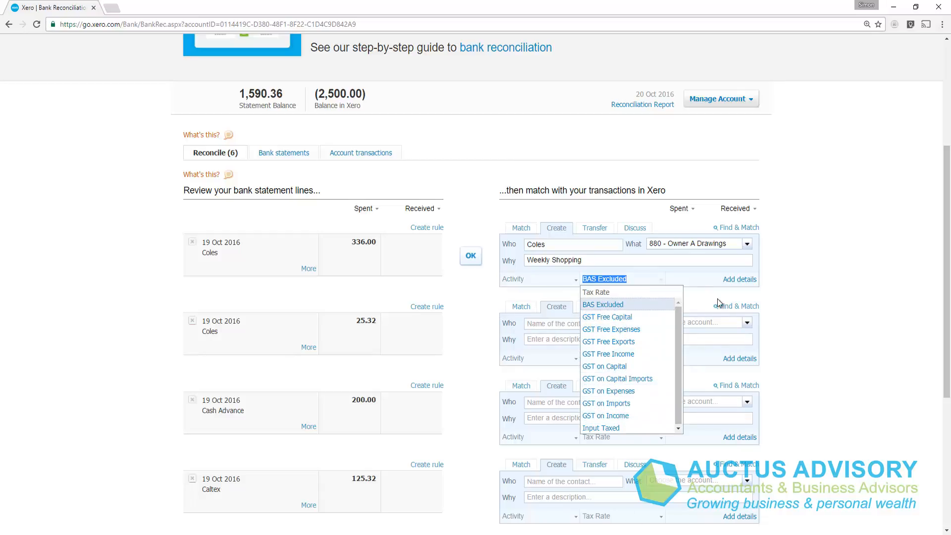
{"action": "left_click", "coordinate": [598, 306]}
{"action": "left_click", "coordinate": [473, 262]}
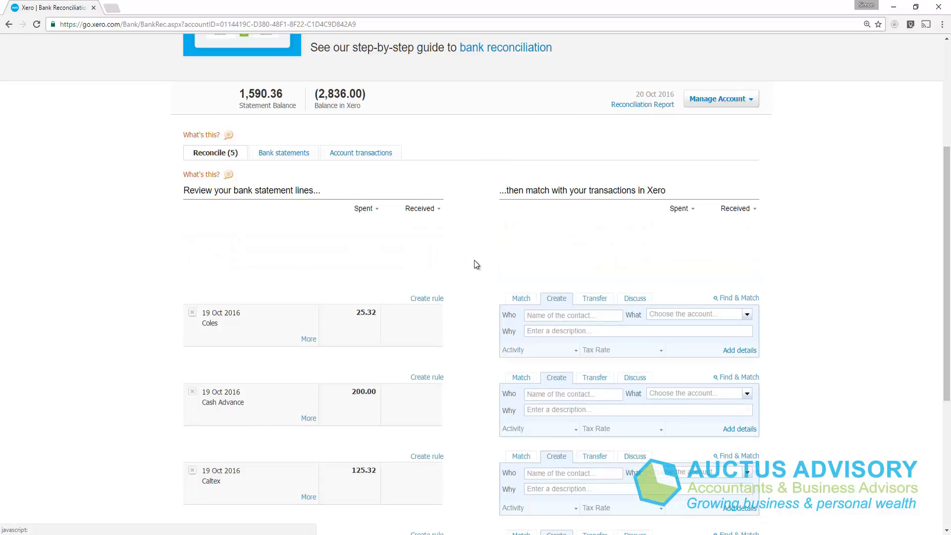
Step: Reconcile the 25.32 Coles line with contact Coles, account 461 - Printing & Stationery and description "Printing Paper"
{"action": "left_click", "coordinate": [542, 243]}
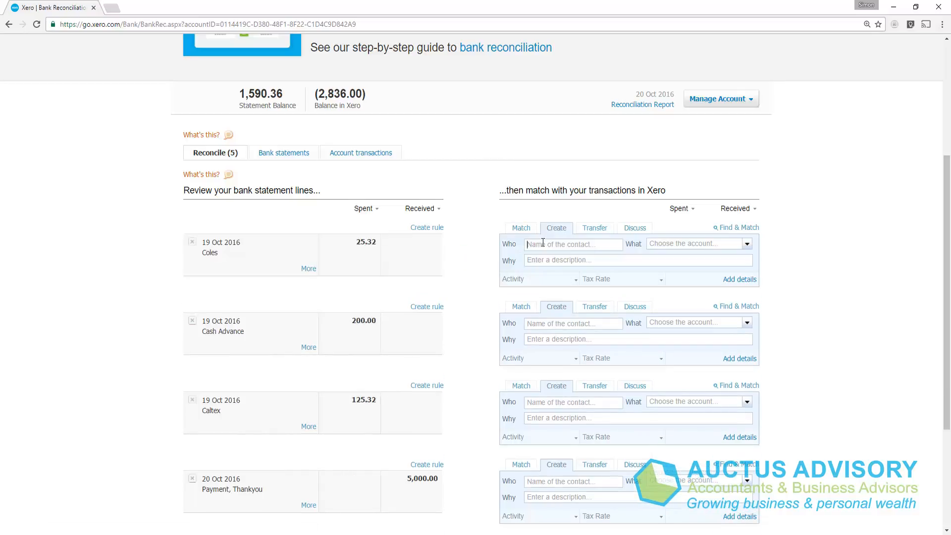
{"action": "type", "text": "Coles461"}
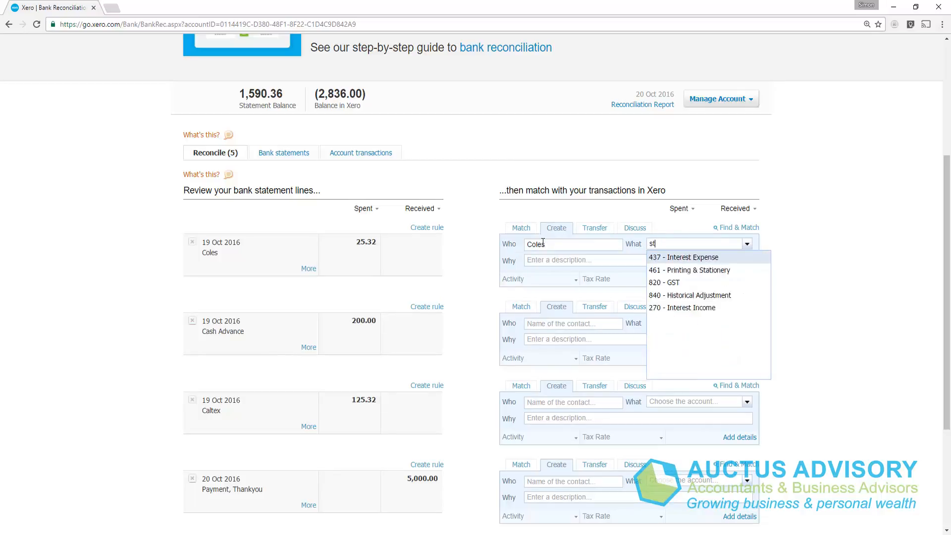
{"action": "key", "text": "Tab"}
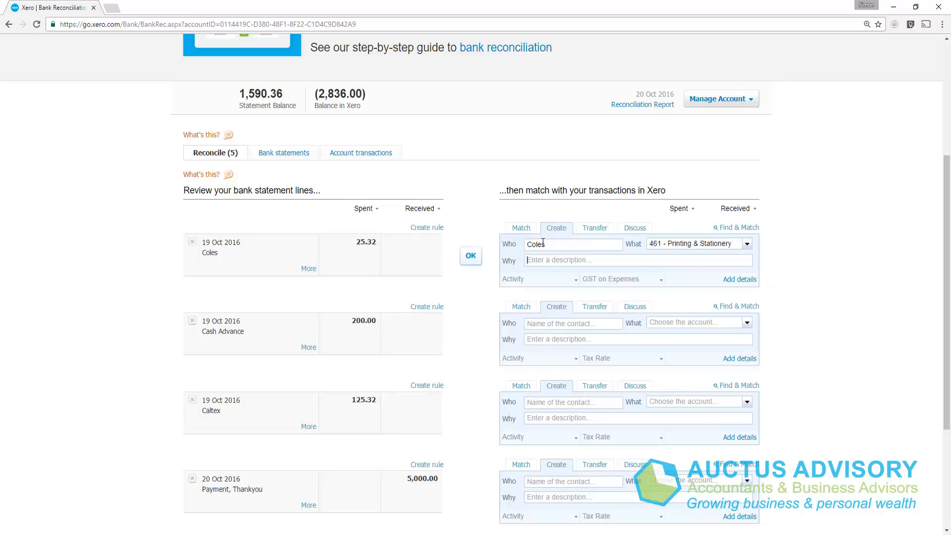
{"action": "type", "text": "Printing Paper"}
{"action": "left_click", "coordinate": [469, 257]}
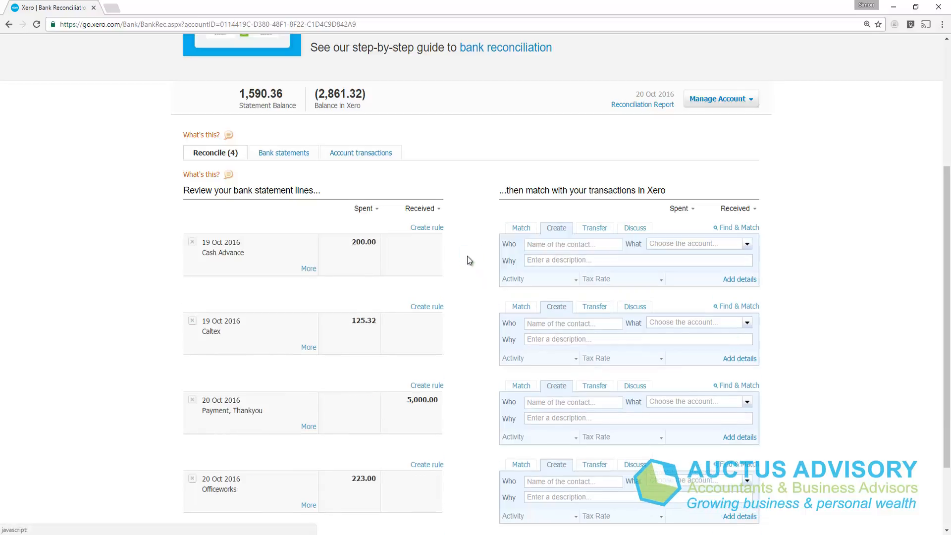
Step: Reconcile the 200.00 Cash Advance line with the owner's first name as contact and account 880 - Owner A Drawings
{"action": "type", "text": "Si"}
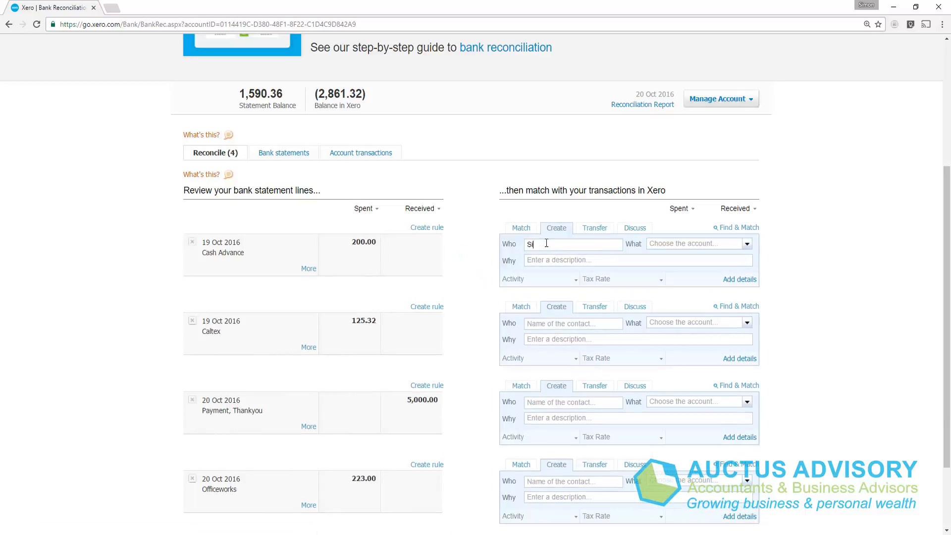
{"action": "key", "text": "Tab"}
{"action": "type", "text": "880 - Owner A Drawings"}
{"action": "key", "text": "Tab"}
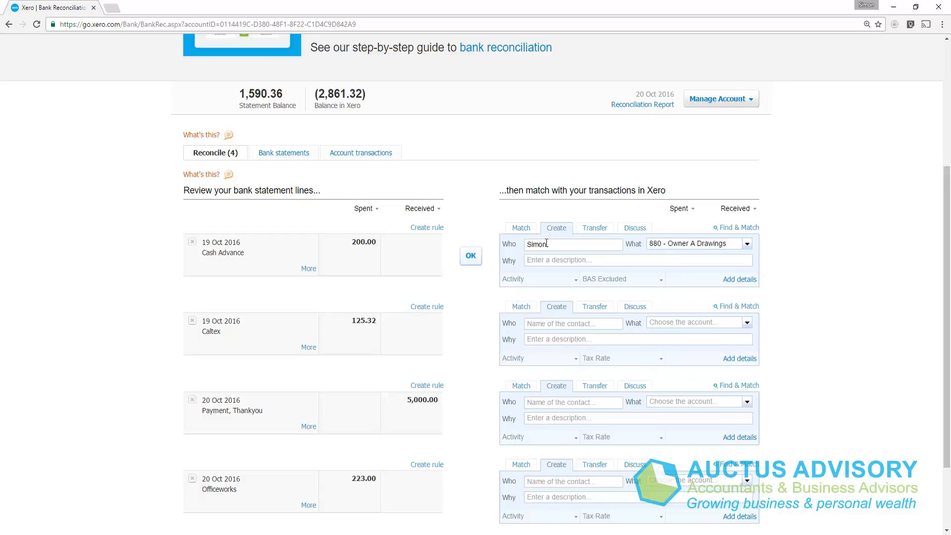
{"action": "left_click", "coordinate": [474, 260]}
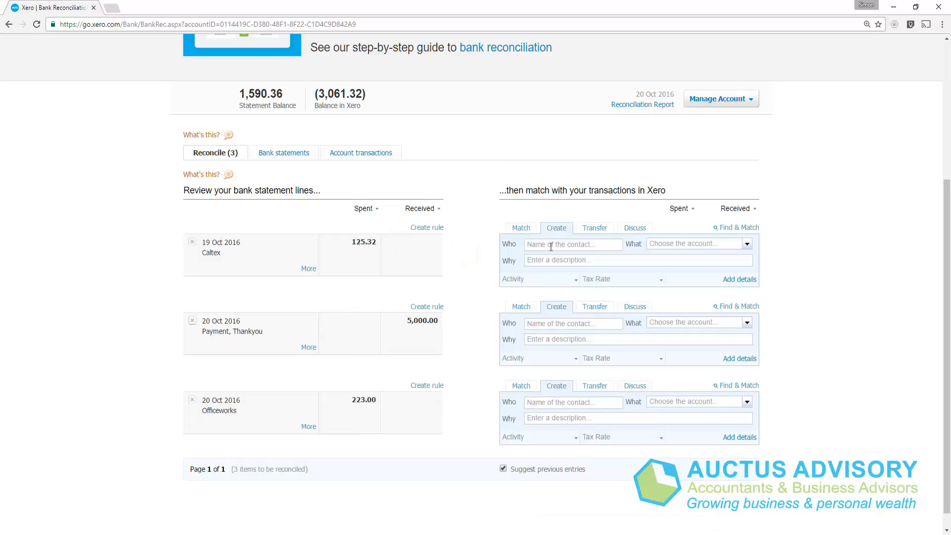
Step: Reconcile the 125.32 Caltex line with contact Caltex and account 449 - Motor Vehicle Expenses
{"action": "left_click", "coordinate": [551, 245]}
{"action": "type", "text": "Caltex"}
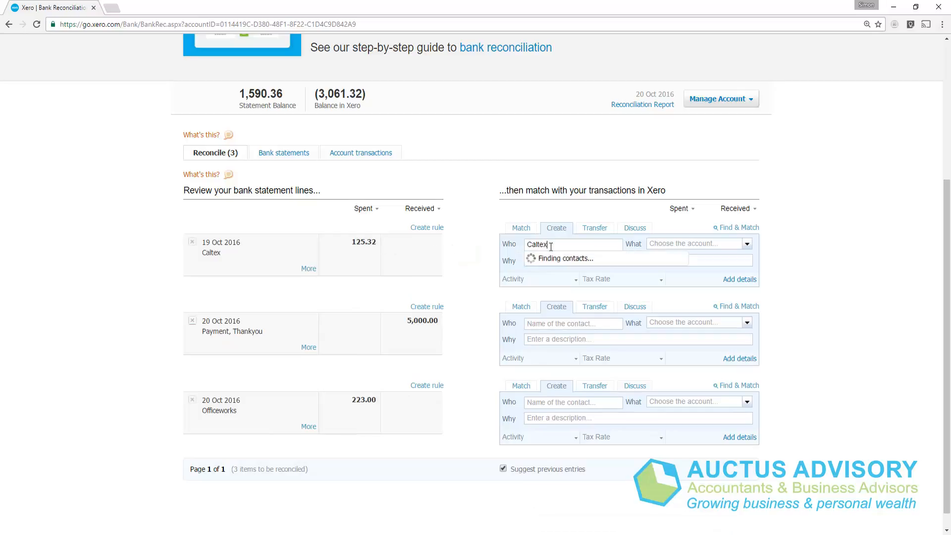
{"action": "key", "text": "Tab"}
{"action": "type", "text": "mot"}
{"action": "key", "text": "Tab"}
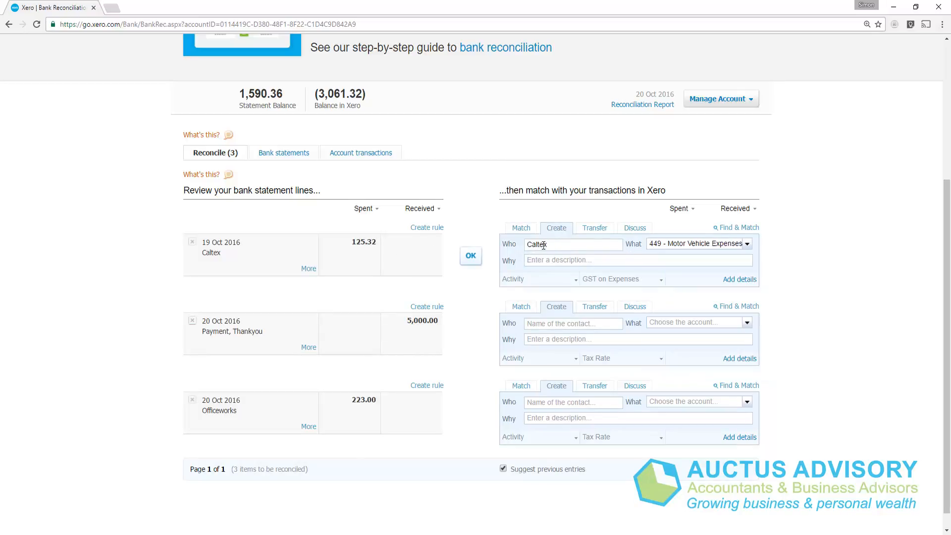
{"action": "left_click", "coordinate": [468, 257]}
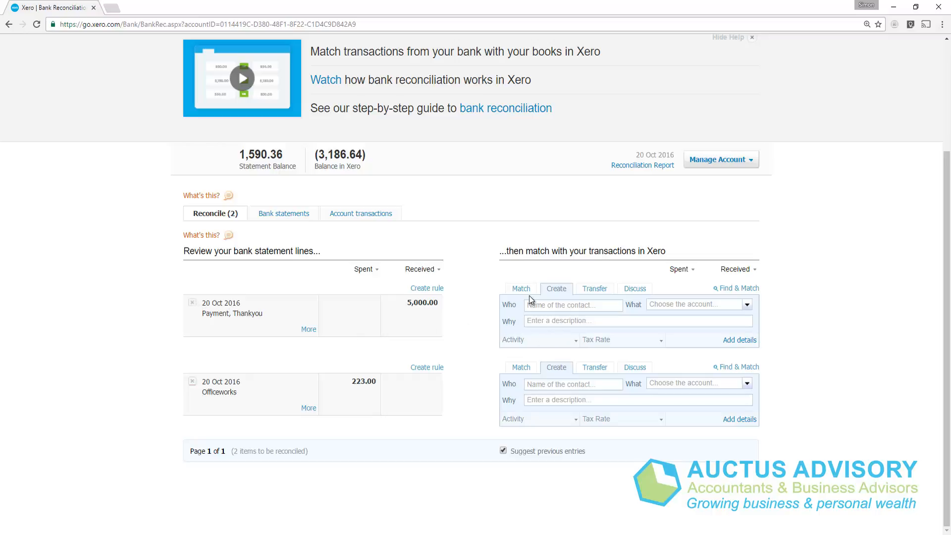
Step: Reconcile the 5,000.00 "Payment, Thankyou" line as a transfer with the ANZ Business Account
{"action": "left_click", "coordinate": [544, 306]}
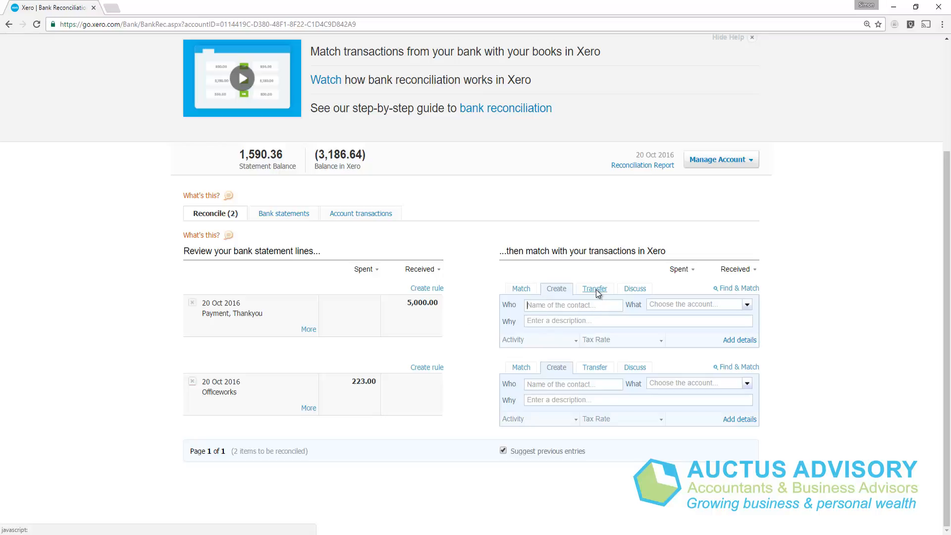
{"action": "left_click", "coordinate": [597, 290]}
{"action": "left_click", "coordinate": [607, 327]}
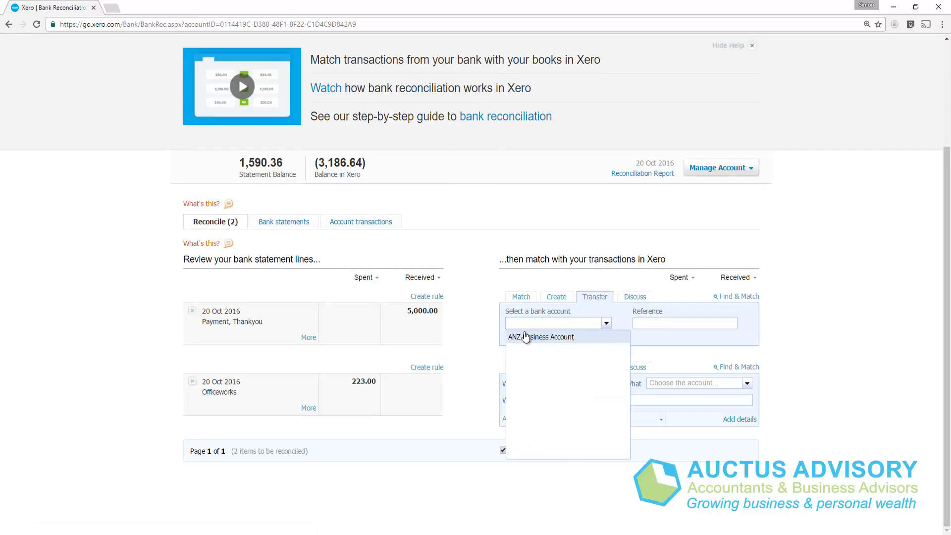
{"action": "left_click", "coordinate": [535, 338]}
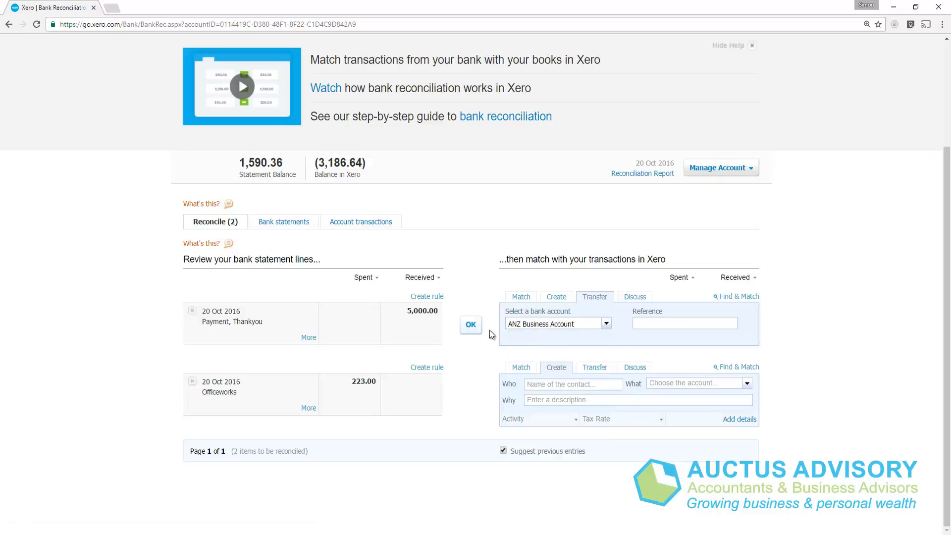
{"action": "left_click", "coordinate": [471, 325]}
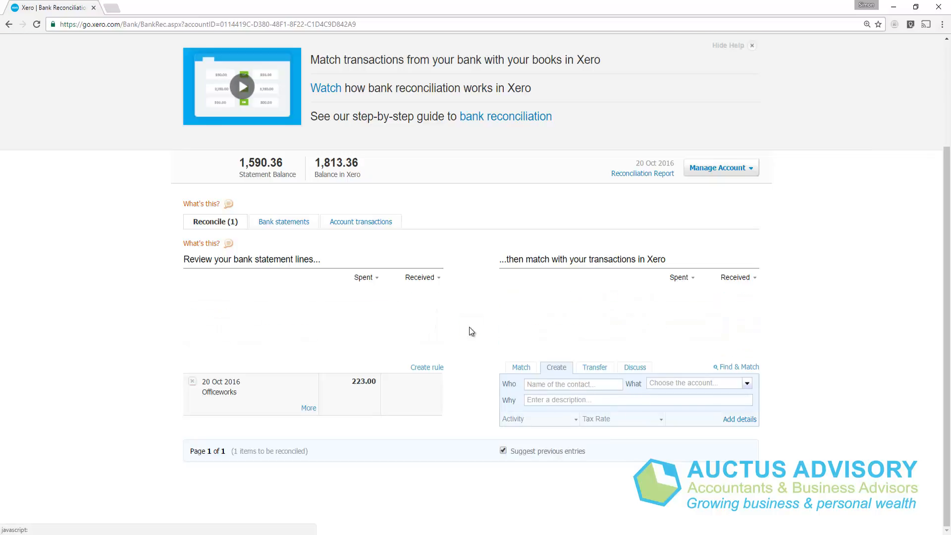
Step: Reconcile the 223.00 Officeworks line with new contact "Officewors" and account 461 - Printing & Stationery
{"action": "left_click", "coordinate": [530, 384]}
{"action": "type", "text": "Offi"}
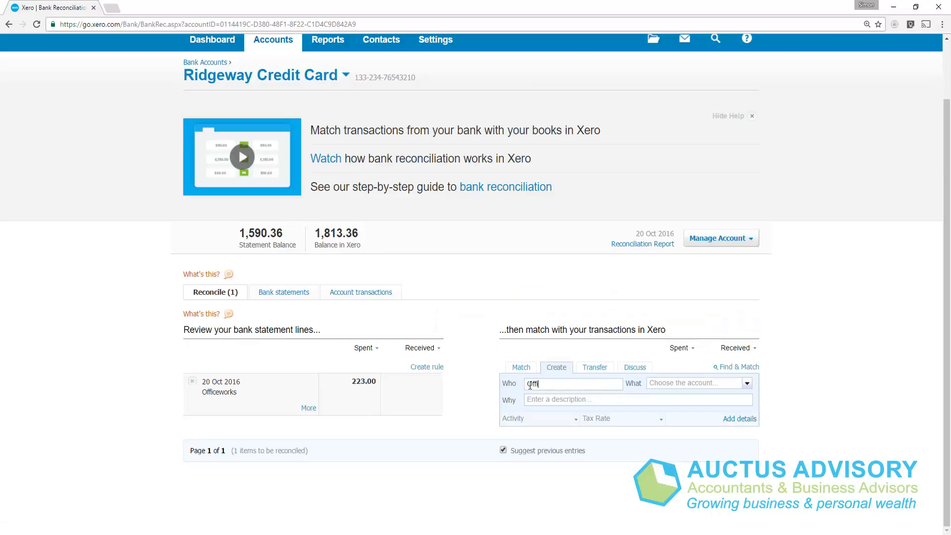
{"action": "type", "text": "cewor"}
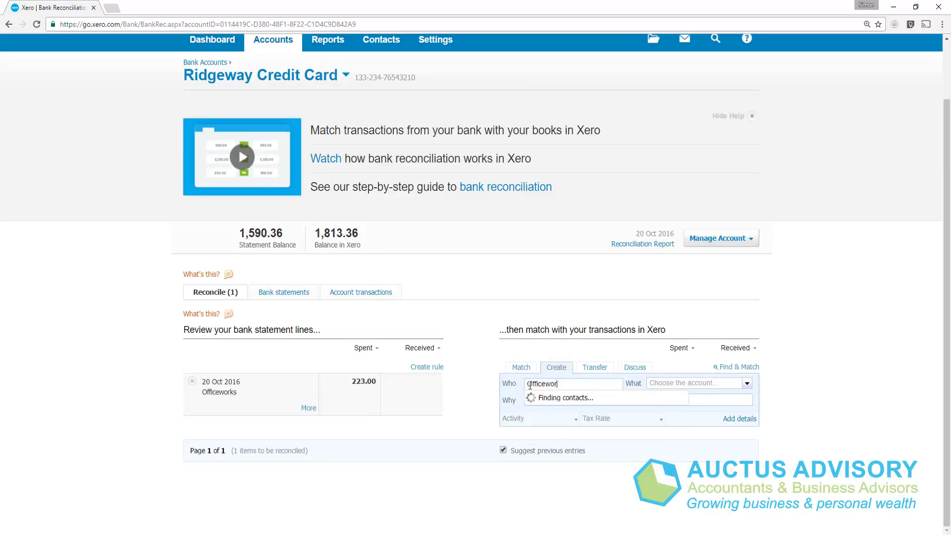
{"action": "type", "text": "s"}
{"action": "key", "text": "Tab"}
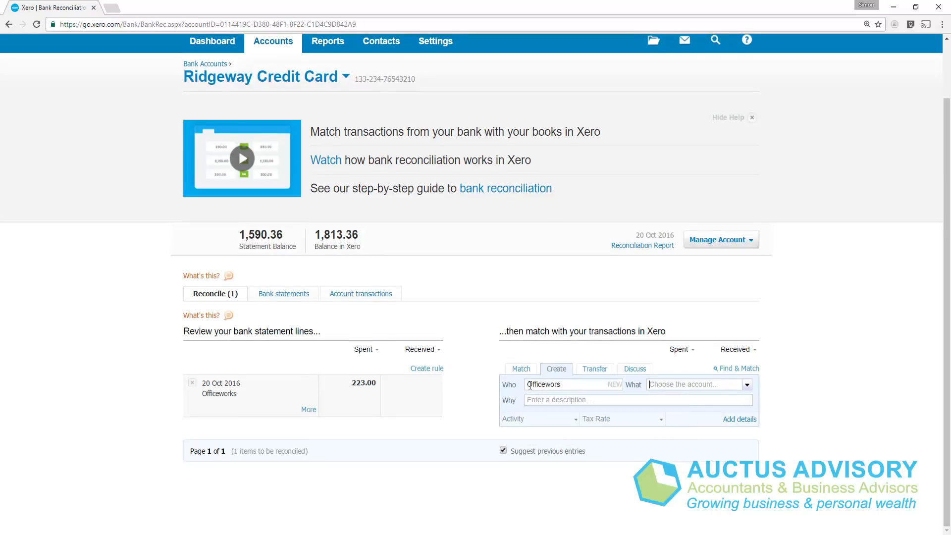
{"action": "type", "text": "prin"}
{"action": "key", "text": "Tab"}
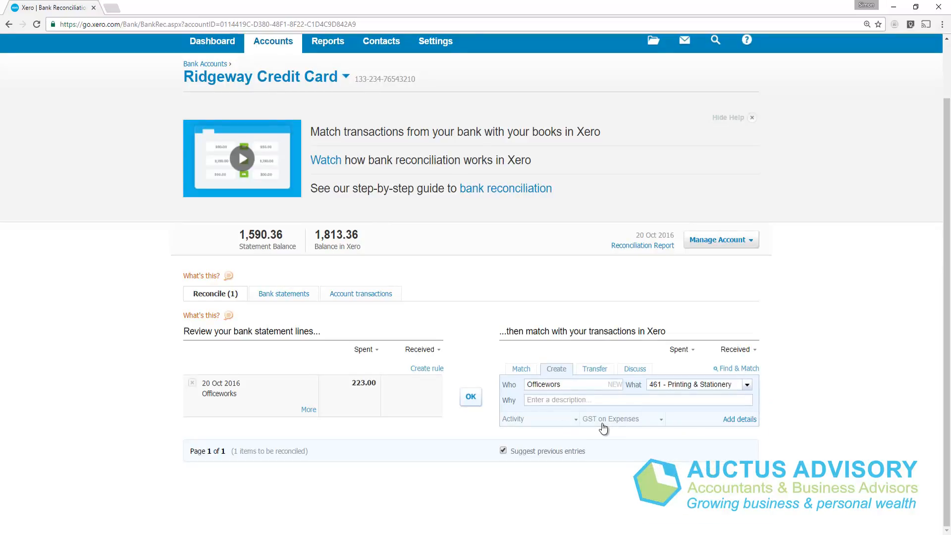
{"action": "left_click", "coordinate": [481, 400]}
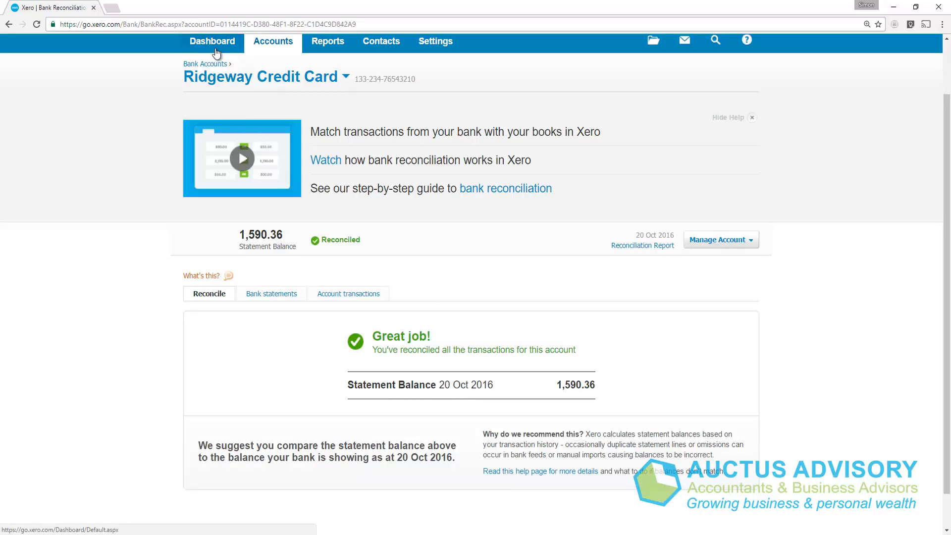
Step: Open the ANZ Business Account reconciliation from the dashboard and accept the suggested entry for the 350.00 NetConnect line
{"action": "left_click", "coordinate": [218, 47]}
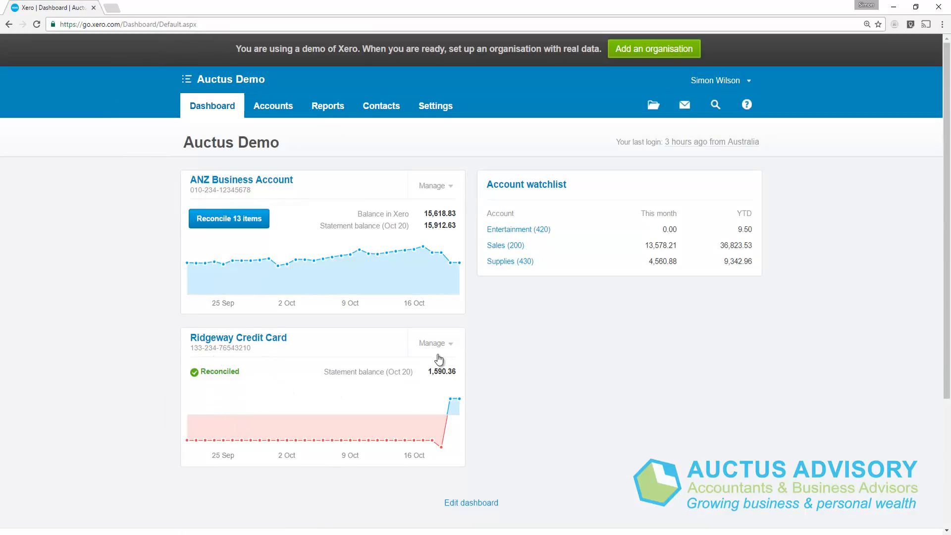
{"action": "left_click", "coordinate": [210, 221]}
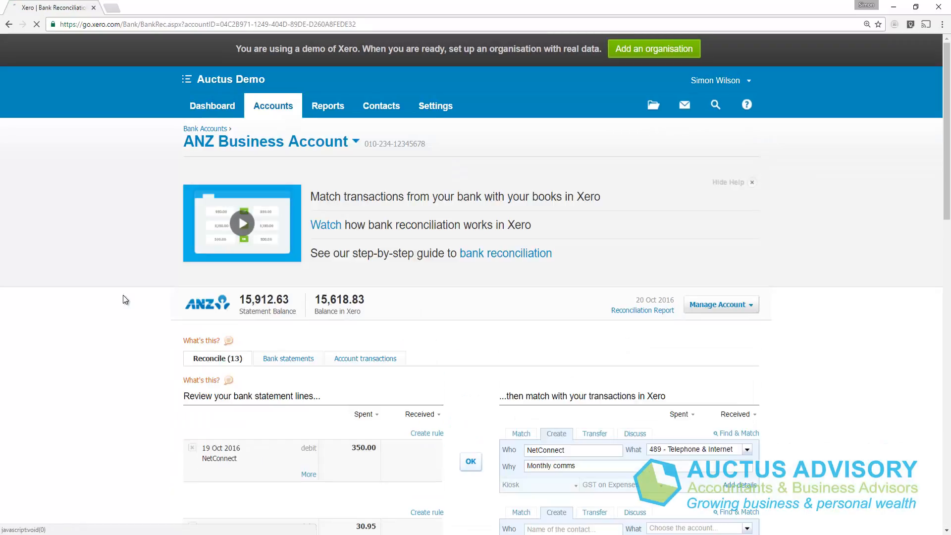
{"action": "scroll", "coordinate": [124, 295], "scroll_direction": "down", "scroll_amount": 4}
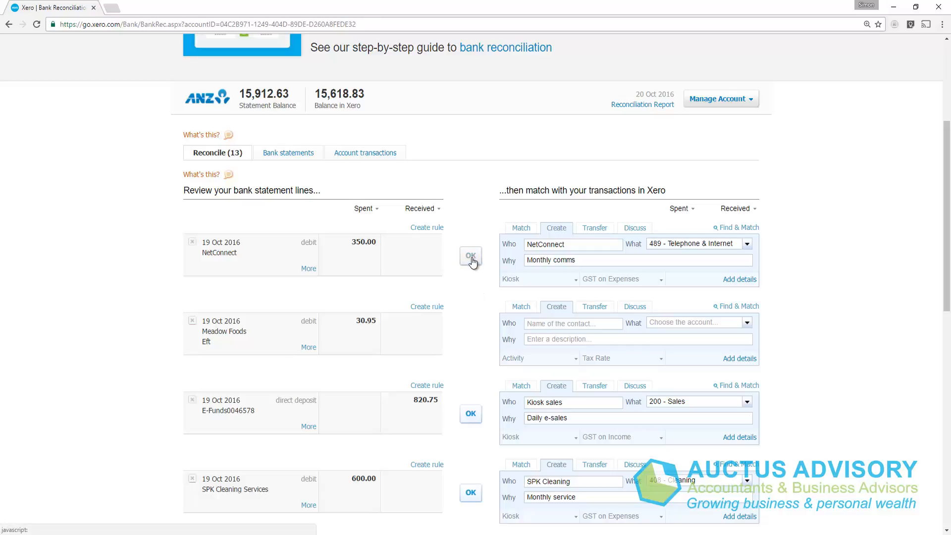
{"action": "left_click", "coordinate": [470, 256]}
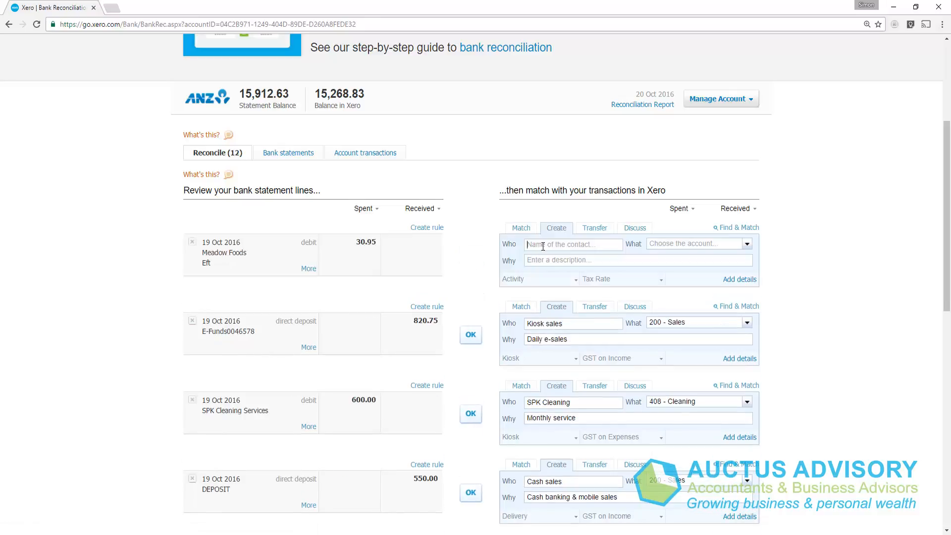
Step: Reconcile the 30.95 Meadow Foods line with contact Meadow Foods and account 430 - Supplies
{"action": "left_click", "coordinate": [543, 246]}
{"action": "type", "text": "M"}
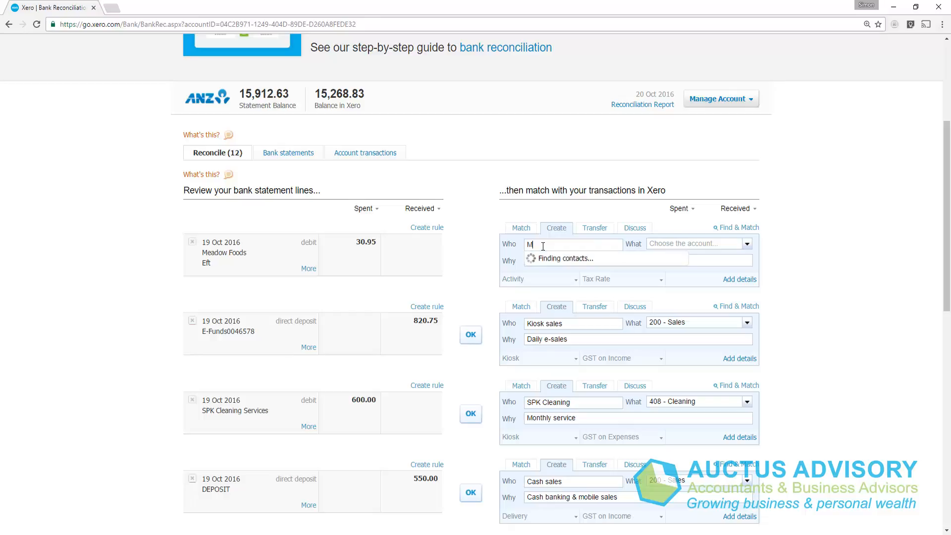
{"action": "type", "text": "eadow"}
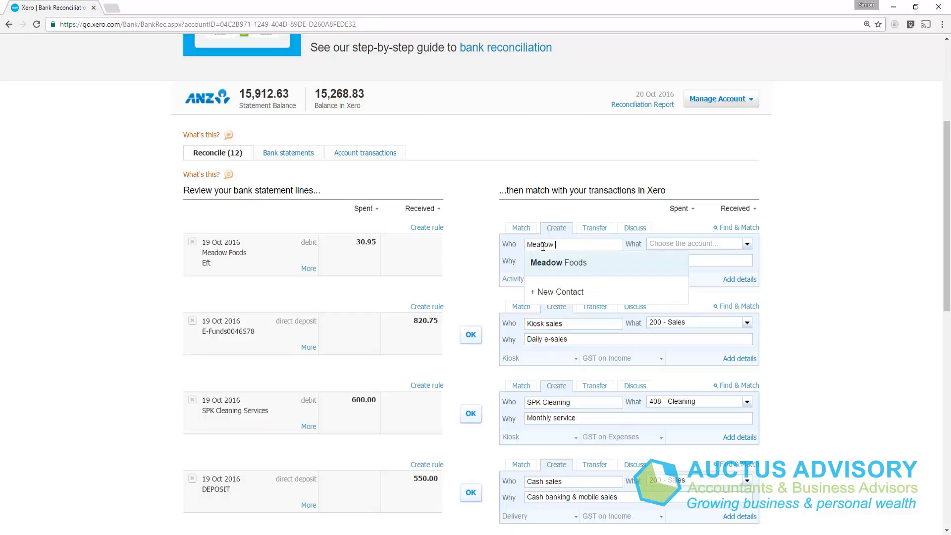
{"action": "key", "text": "Tab"}
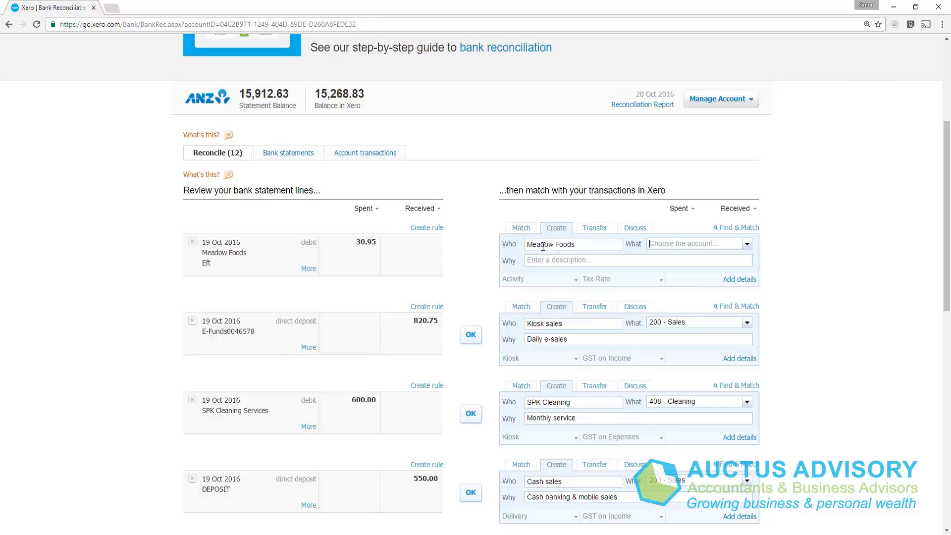
{"action": "type", "text": "supp"}
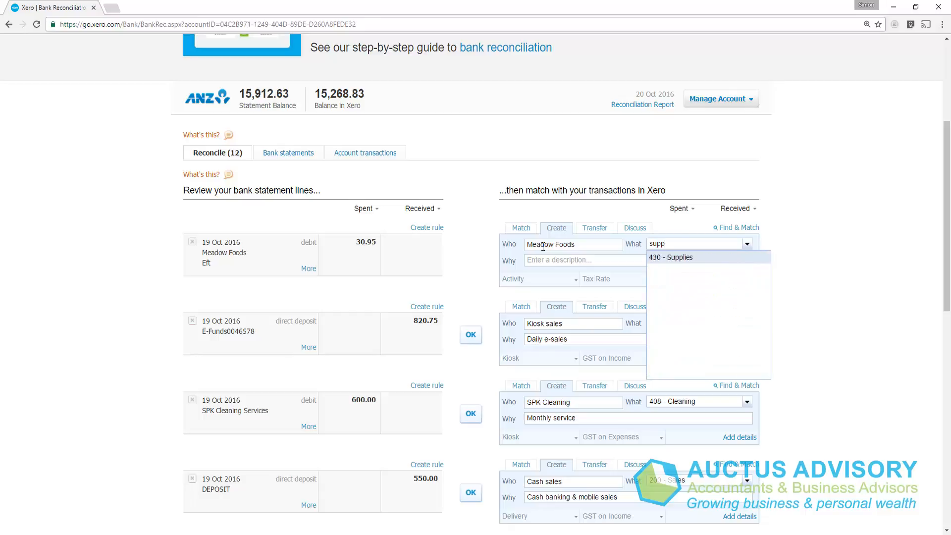
{"action": "key", "text": "Tab"}
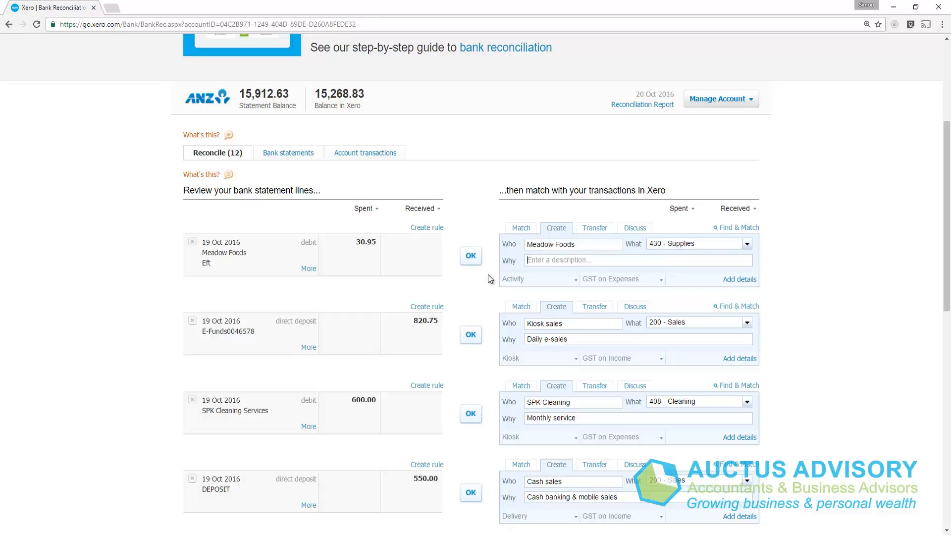
{"action": "left_click", "coordinate": [471, 256]}
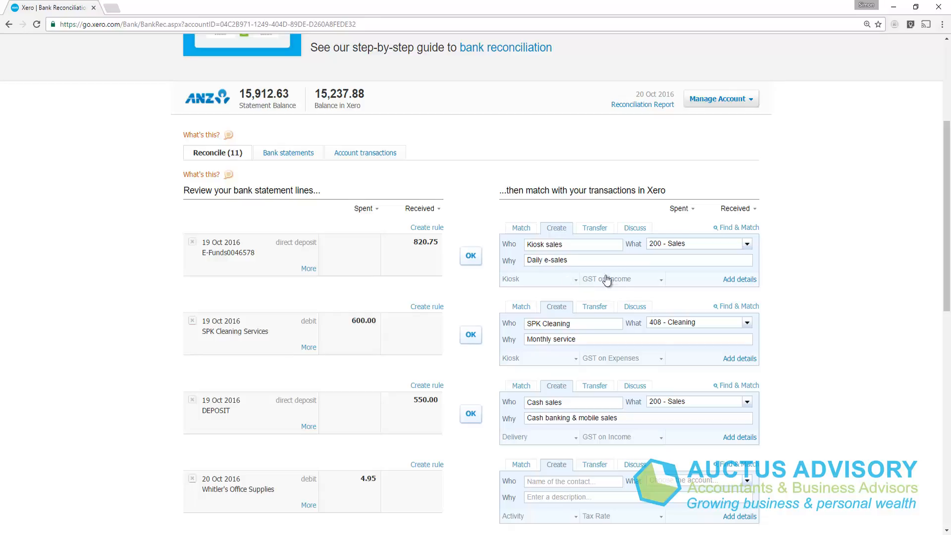
Step: Accept the suggested entries for the 820.75 E-Funds, 600.00 SPK Cleaning Services and 550.00 DEPOSIT lines
{"action": "left_click", "coordinate": [469, 260]}
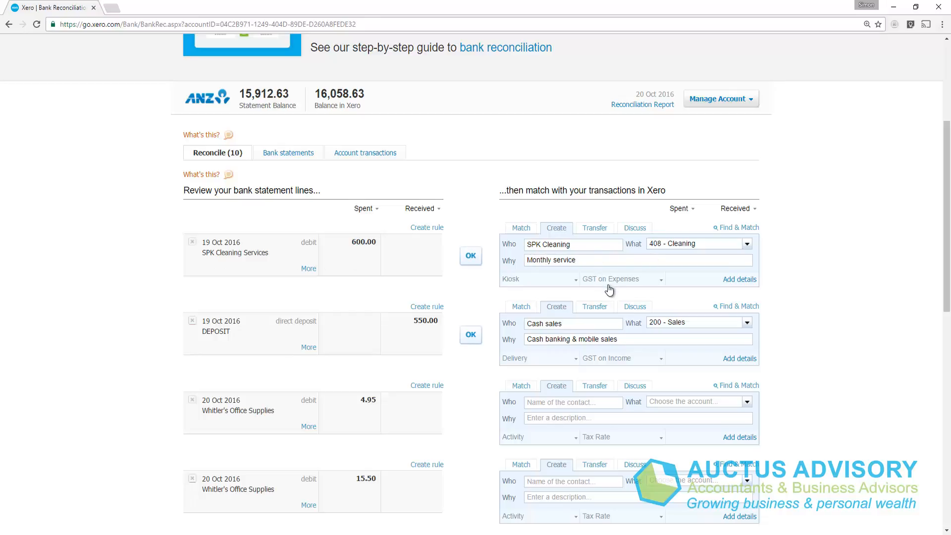
{"action": "left_click", "coordinate": [470, 257]}
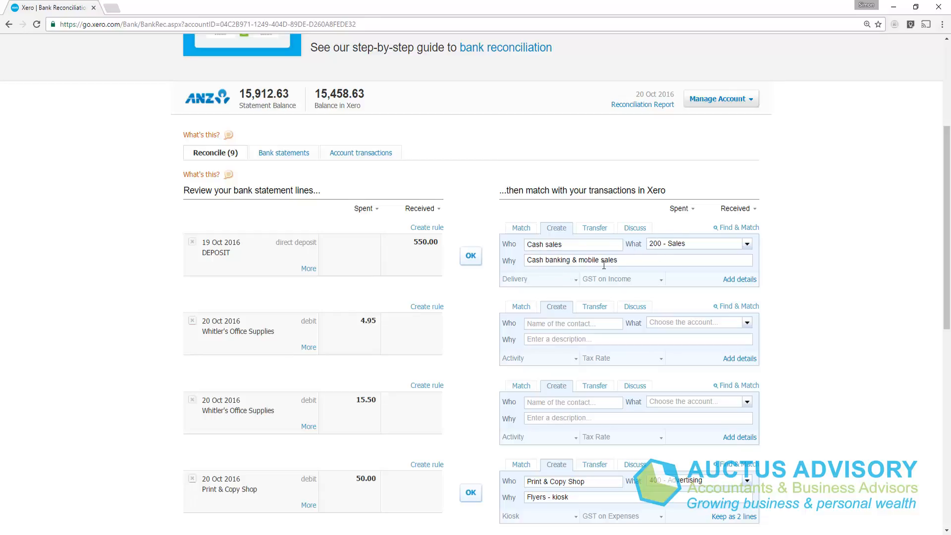
{"action": "left_click", "coordinate": [471, 255]}
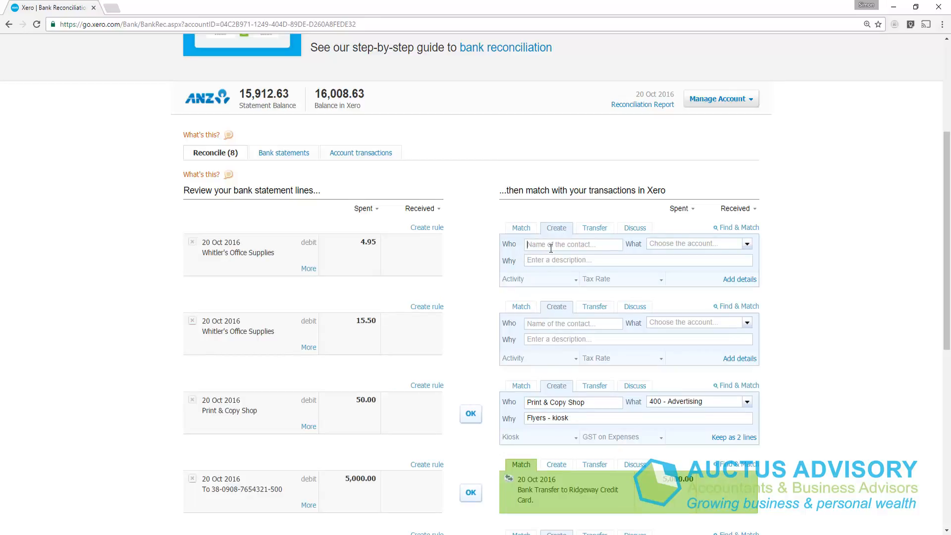
Step: Reconcile the 4.95 Whitler's Office Supplies line with contact Whitler's Office Supplies, account 461 - Printing & Stationery and description "Purchase of Pen"
{"action": "type", "text": "Whitler"}
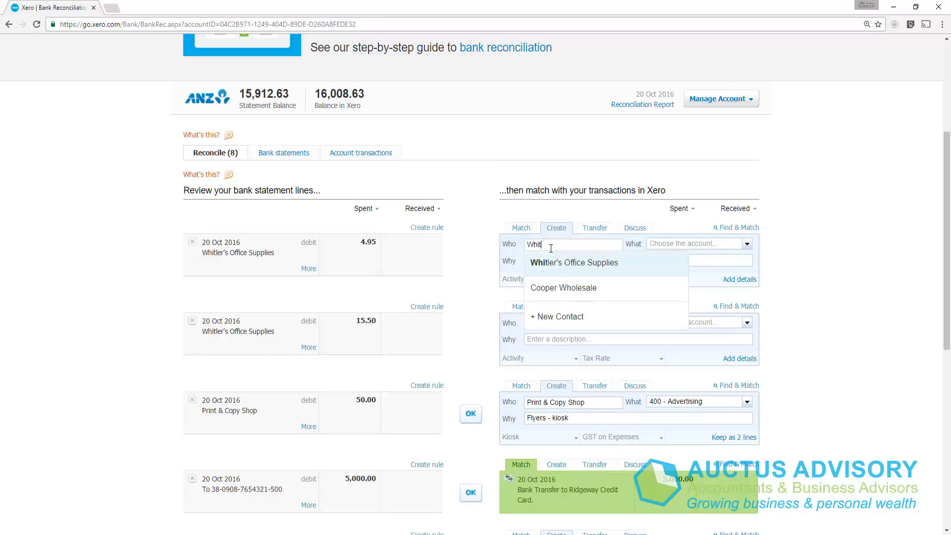
{"action": "left_click", "coordinate": [592, 270]}
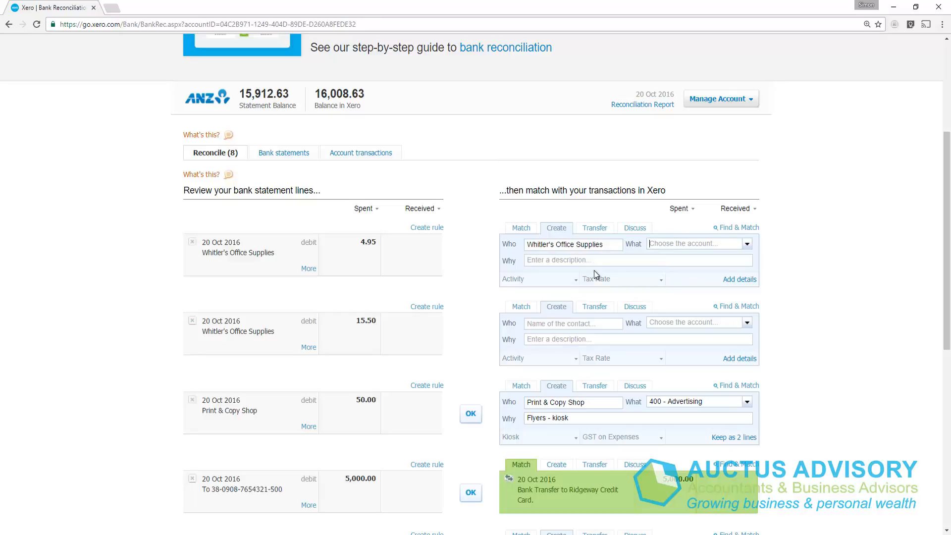
{"action": "type", "text": "prin"}
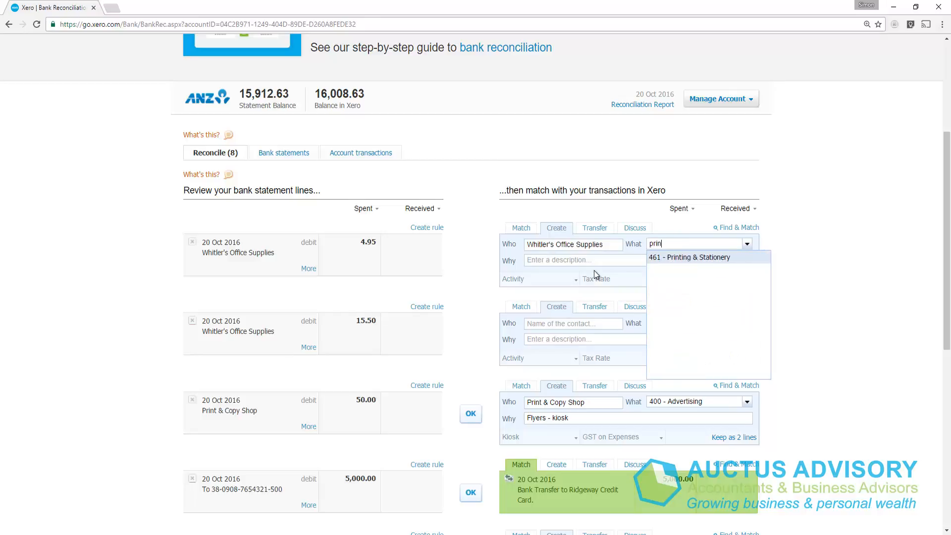
{"action": "key", "text": "Tab"}
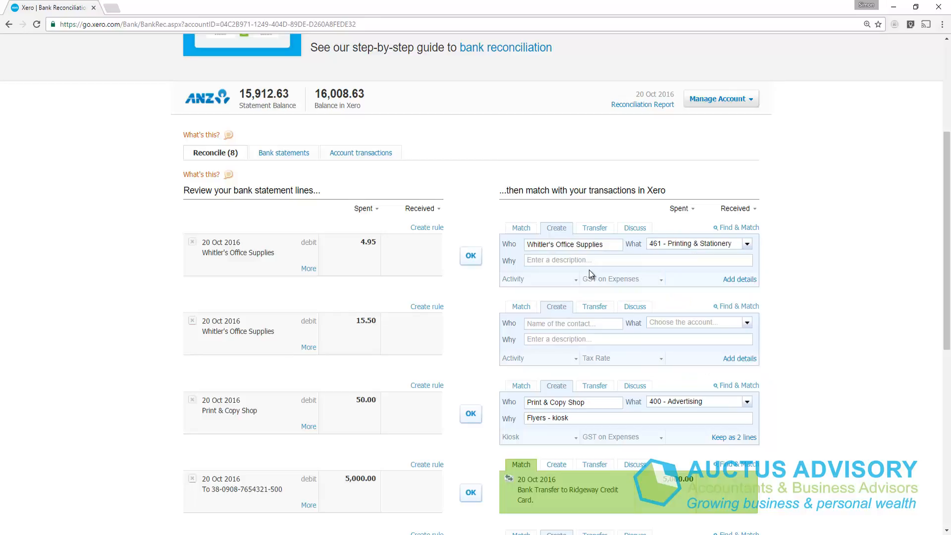
{"action": "type", "text": "Purchase of Pen"}
{"action": "left_click", "coordinate": [471, 257]}
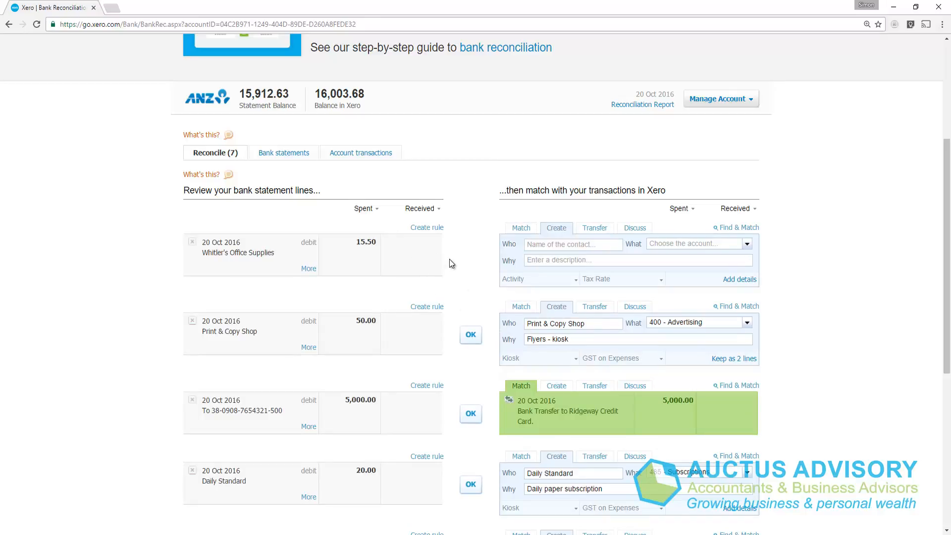
Step: Reload the reconciliation page and reconcile the 15.50 Whitler's Office Supplies line with its suggested entry, changing the description to "Purchase of Paper"
{"action": "left_click", "coordinate": [36, 24]}
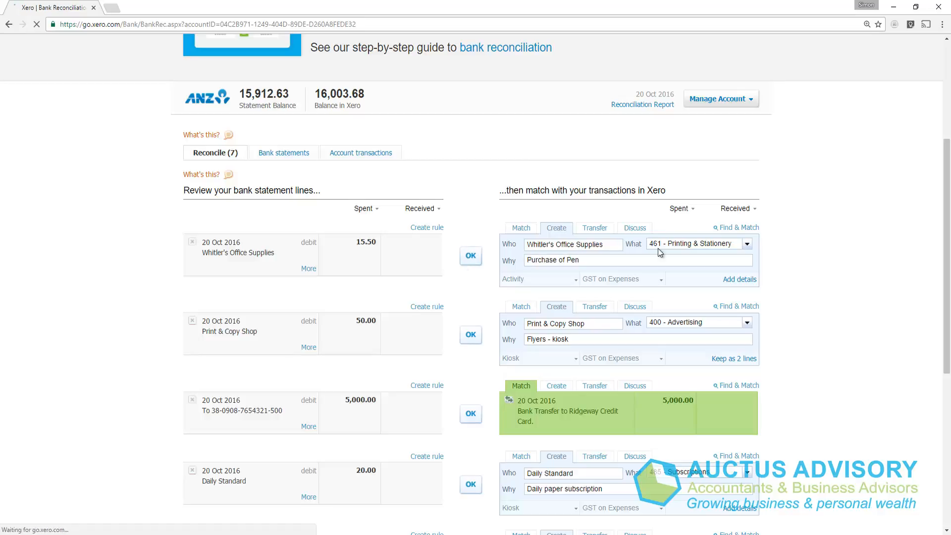
{"action": "double_click", "coordinate": [580, 262]}
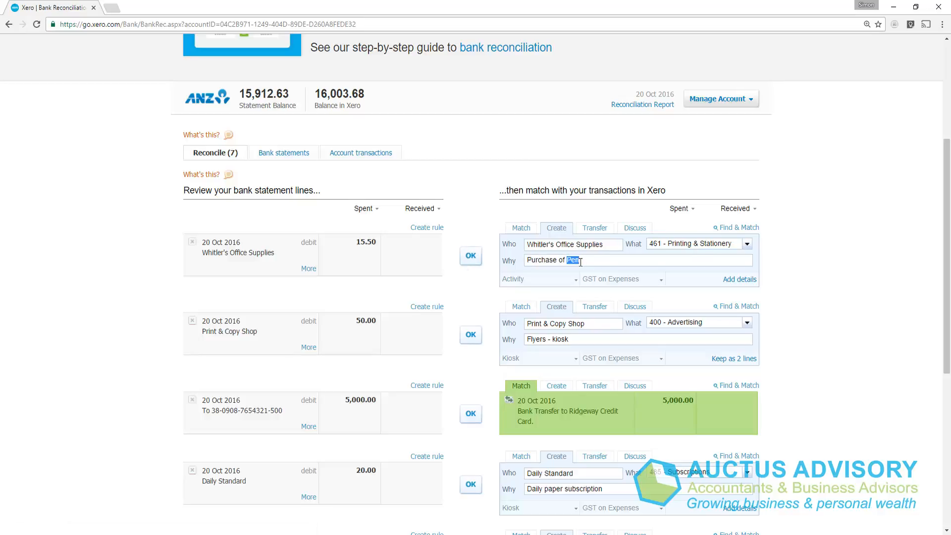
{"action": "type", "text": "Paper"}
{"action": "left_click", "coordinate": [470, 257]}
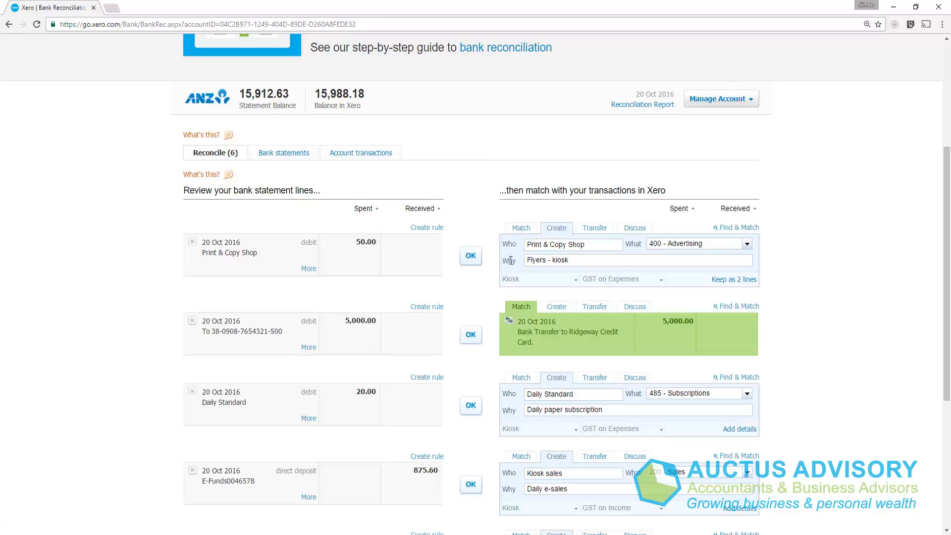
Step: Accept the suggested entries or match for the 50.00 Print & Copy Shop, 5,000.00 transfer, 20.00 Daily Standard, 875.60 E-Funds and 873.65 Power Direct lines
{"action": "left_click", "coordinate": [469, 257]}
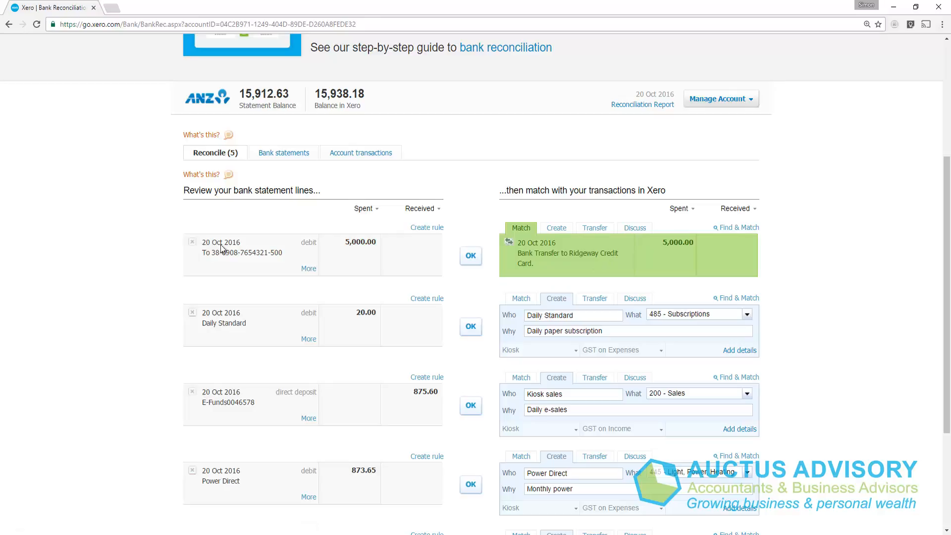
{"action": "left_click", "coordinate": [471, 259]}
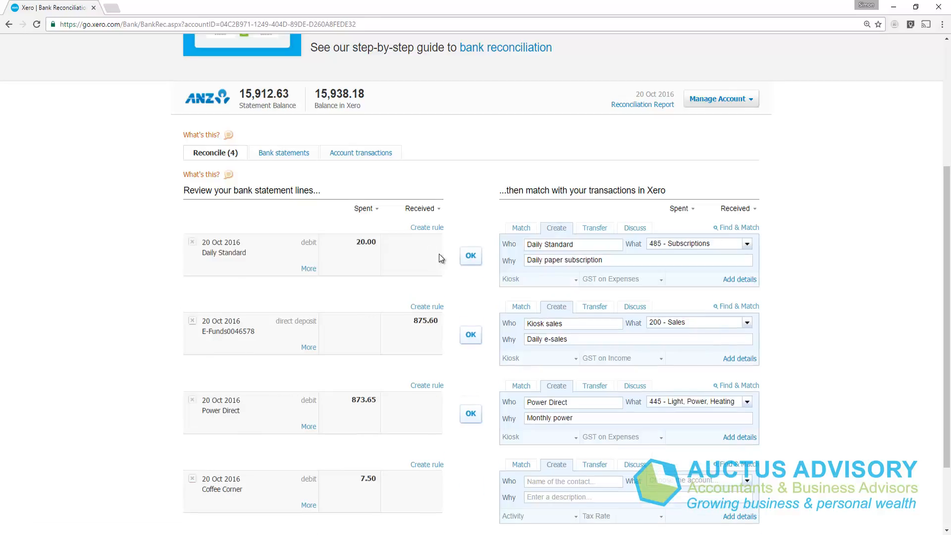
{"action": "left_click", "coordinate": [471, 258]}
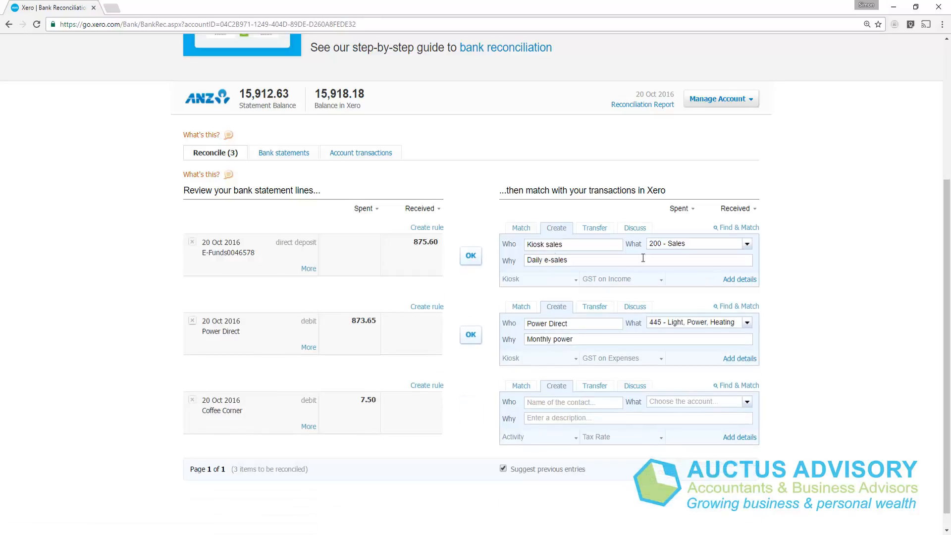
{"action": "left_click", "coordinate": [471, 256]}
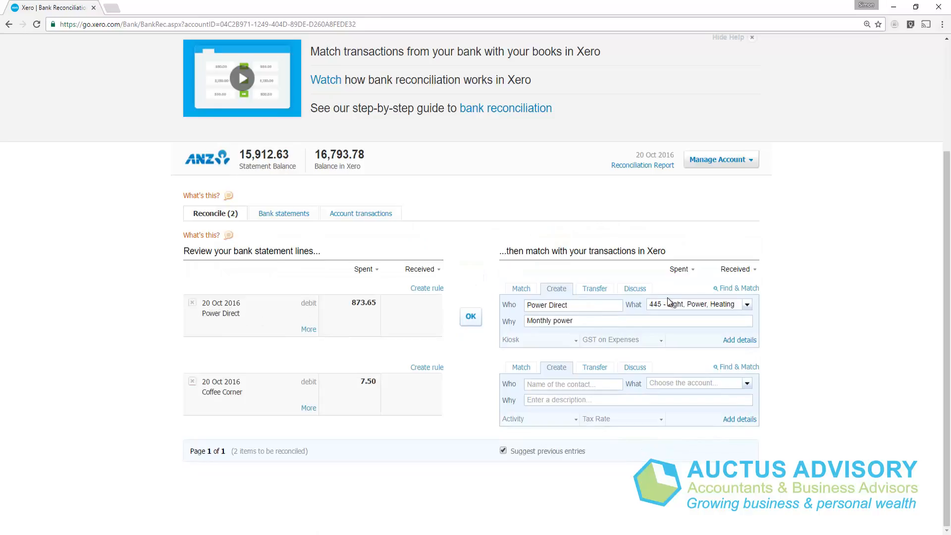
{"action": "left_click", "coordinate": [466, 317]}
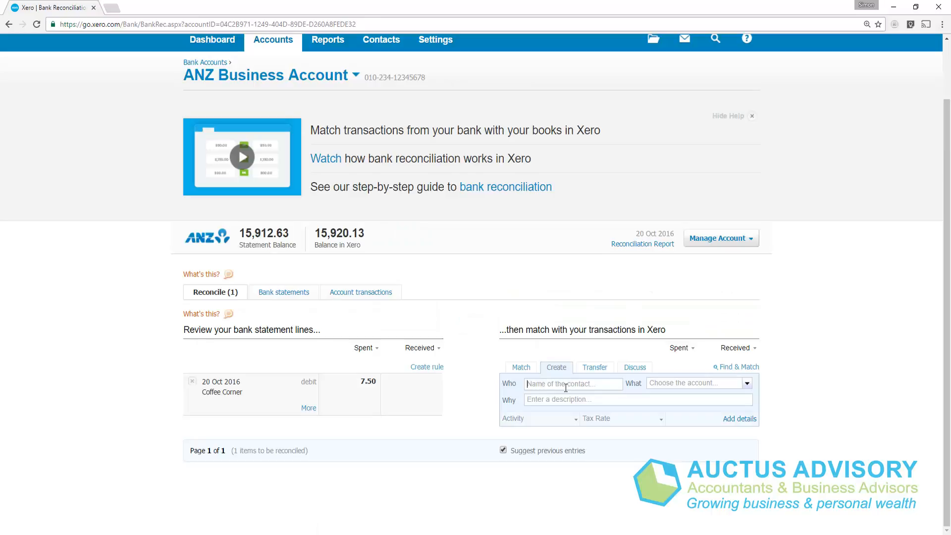
Step: Reconcile the 7.50 Coffee Corner line with contact Coffee Corner, account 880 - Owner A Drawings and description "Coffee on the way to work"
{"action": "left_click", "coordinate": [566, 385]}
{"action": "type", "text": "Coffee Cor"}
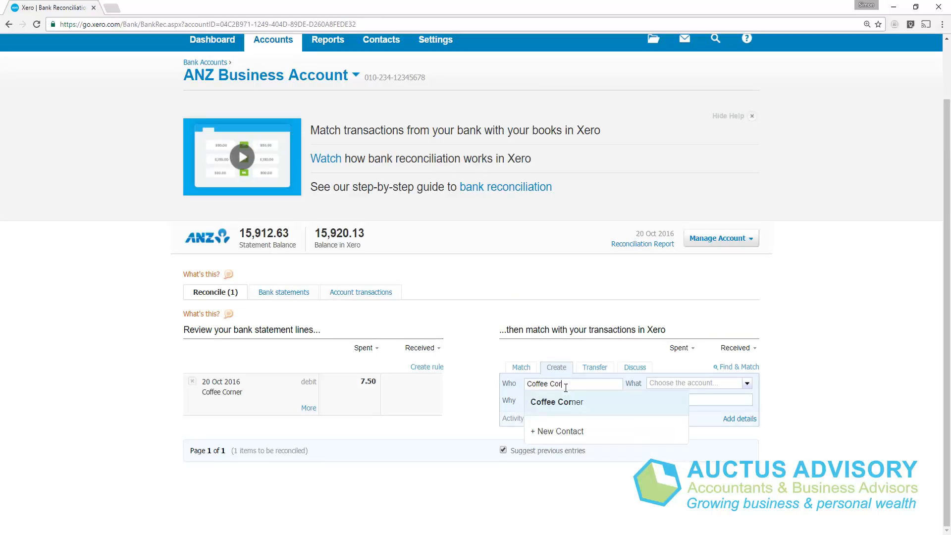
{"action": "key", "text": "Tab"}
{"action": "type", "text": "88"}
{"action": "key", "text": "Tab"}
{"action": "type", "text": "C"}
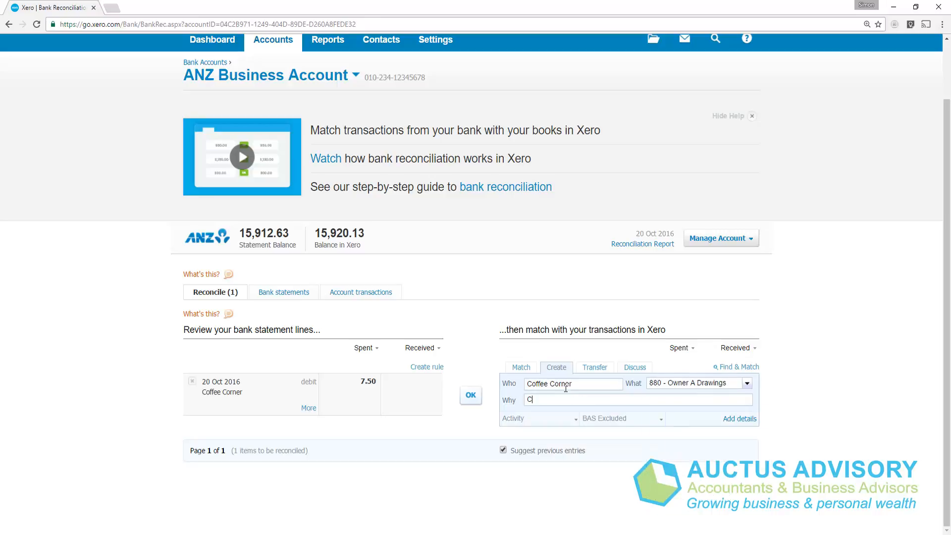
{"action": "type", "text": "offee on the way to work"}
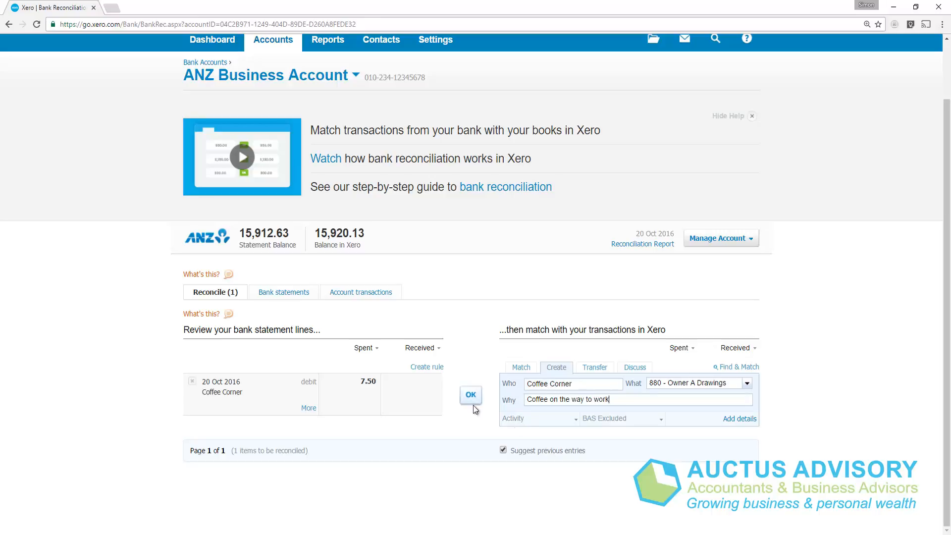
{"action": "left_click", "coordinate": [464, 398]}
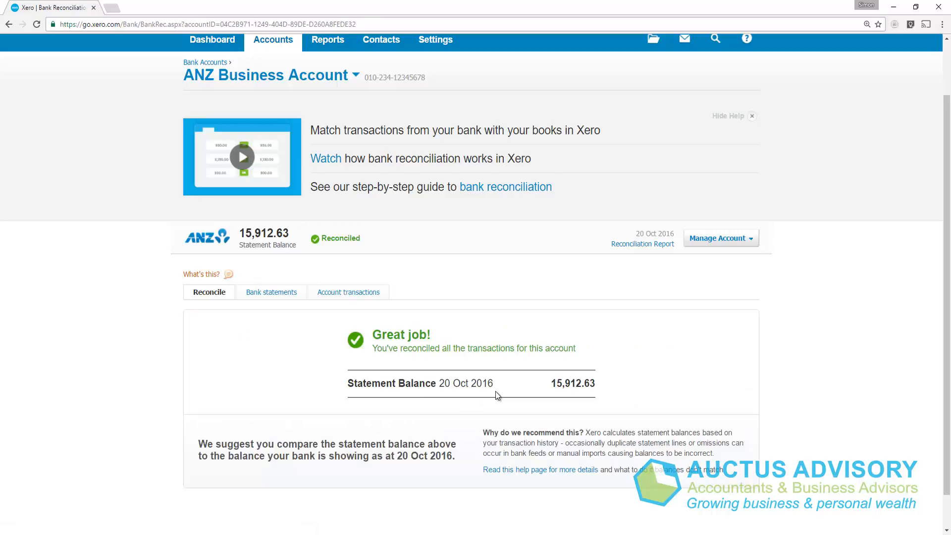
Step: Return to the dashboard to check the bank accounts and open the Profit and Loss report
{"action": "scroll", "coordinate": [273, 140], "scroll_direction": "up", "scroll_amount": 2}
{"action": "left_click", "coordinate": [202, 106]}
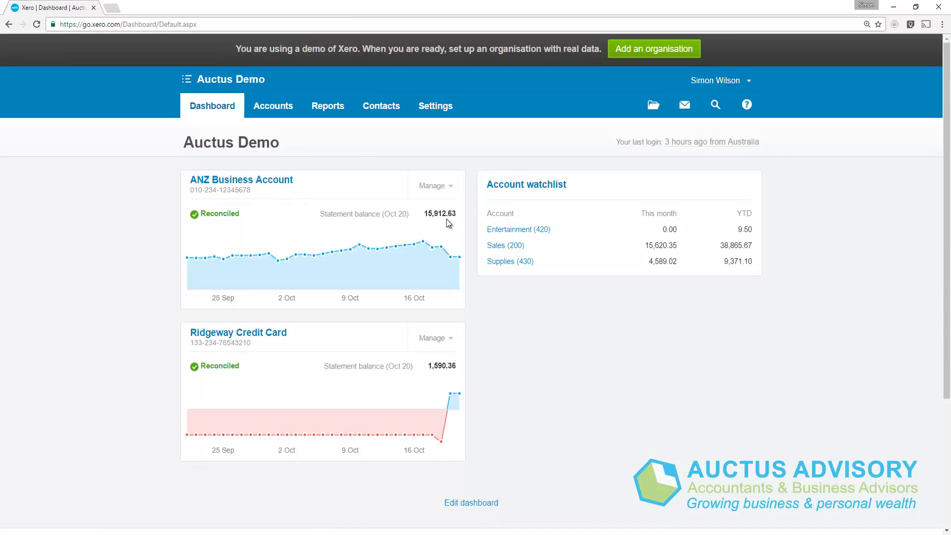
{"action": "left_click", "coordinate": [320, 114]}
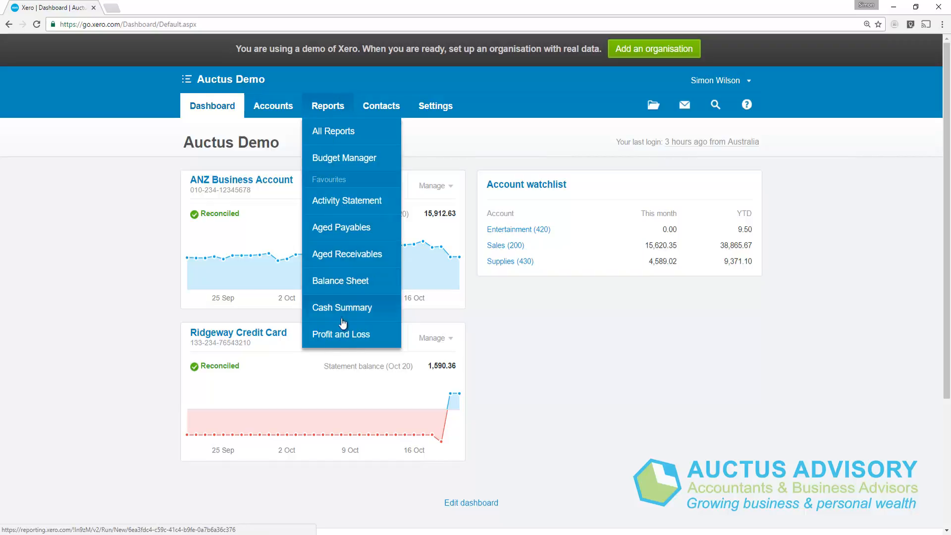
{"action": "left_click", "coordinate": [336, 335]}
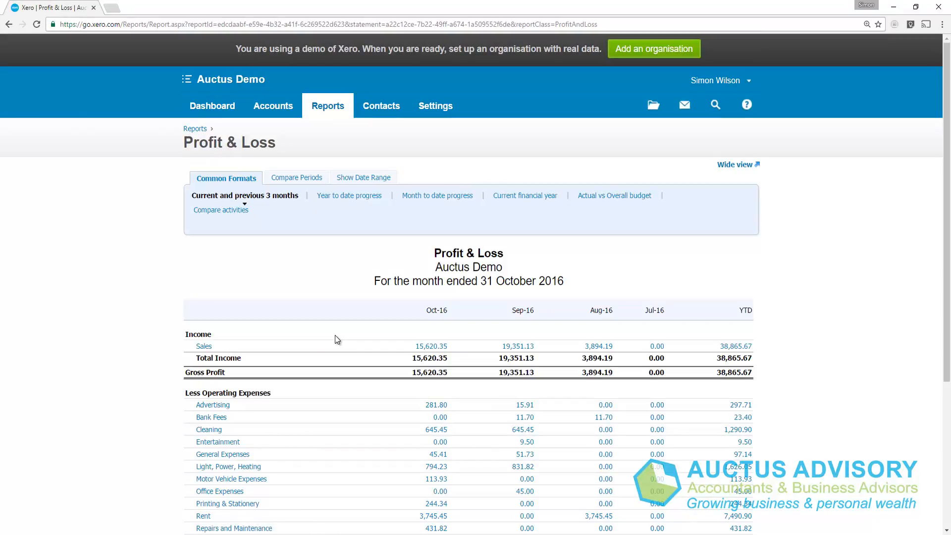
Step: Review the Profit & Loss report's income, operating expenses and net profit, and return to the dashboard
{"action": "scroll", "coordinate": [335, 335], "scroll_direction": "down", "scroll_amount": 3}
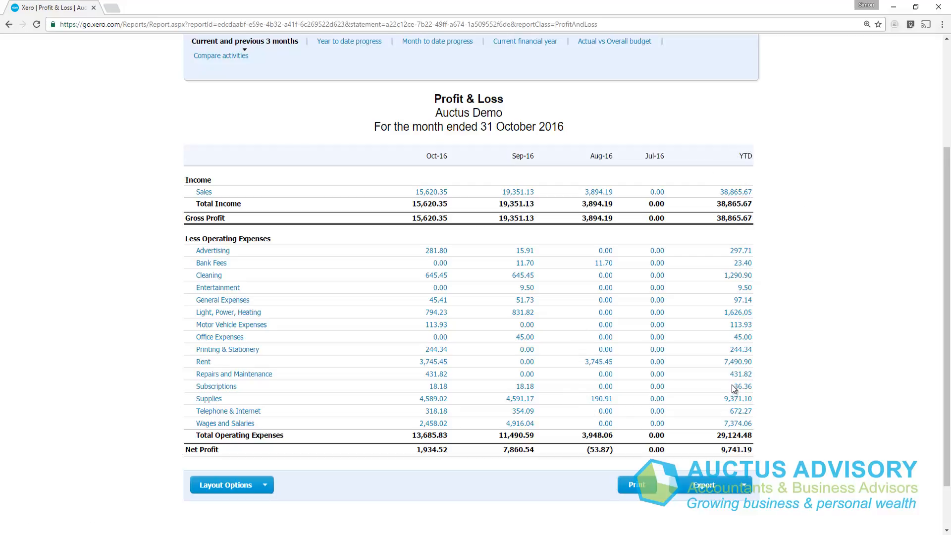
{"action": "scroll", "coordinate": [732, 384], "scroll_direction": "up", "scroll_amount": 3}
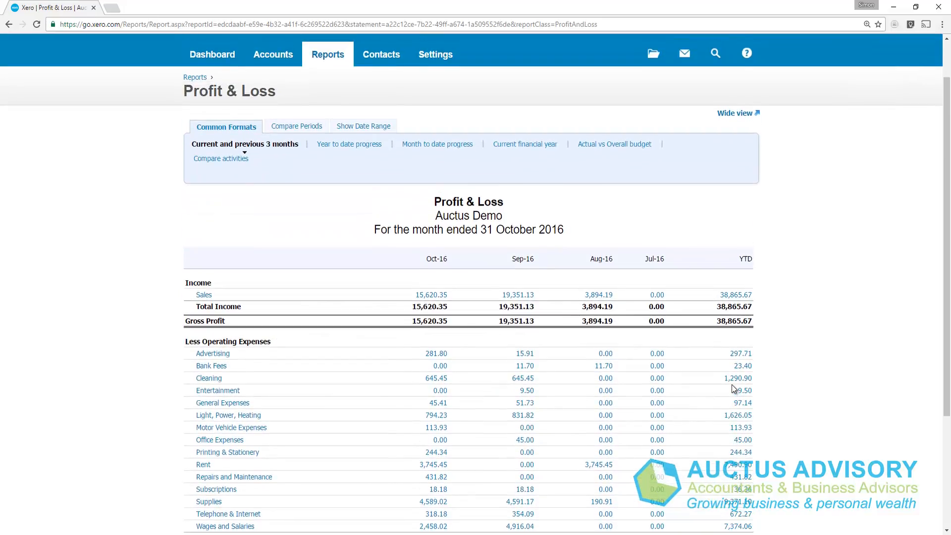
{"action": "scroll", "coordinate": [732, 384], "scroll_direction": "up", "scroll_amount": 1}
{"action": "left_click", "coordinate": [213, 114]}
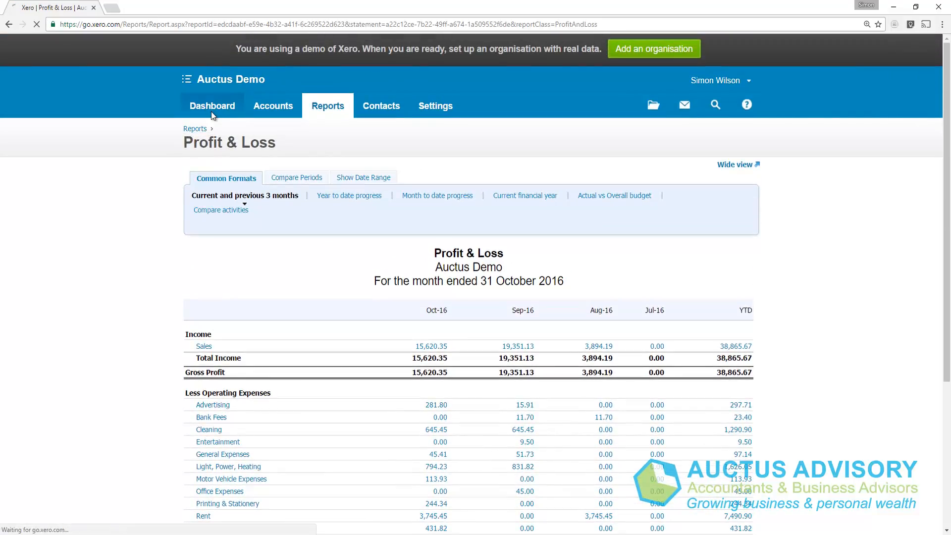